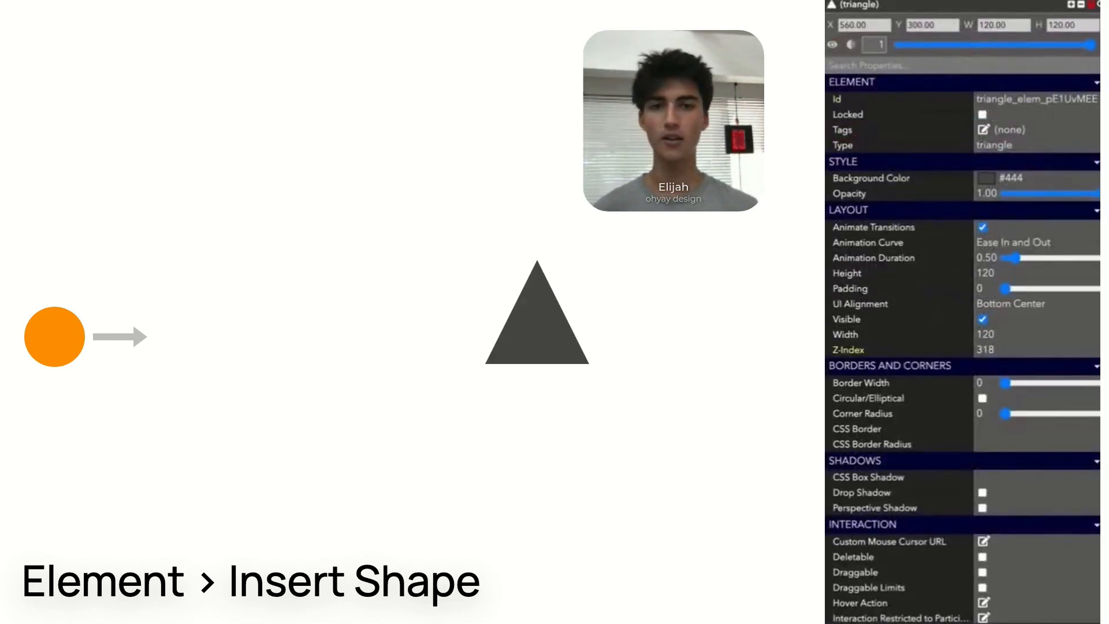
# Arrange the new triangle and rectangle side by side, just past the arrow that follows the orange circle
pyautogui.moveTo(537, 324); pyautogui.dragTo(321, 331)
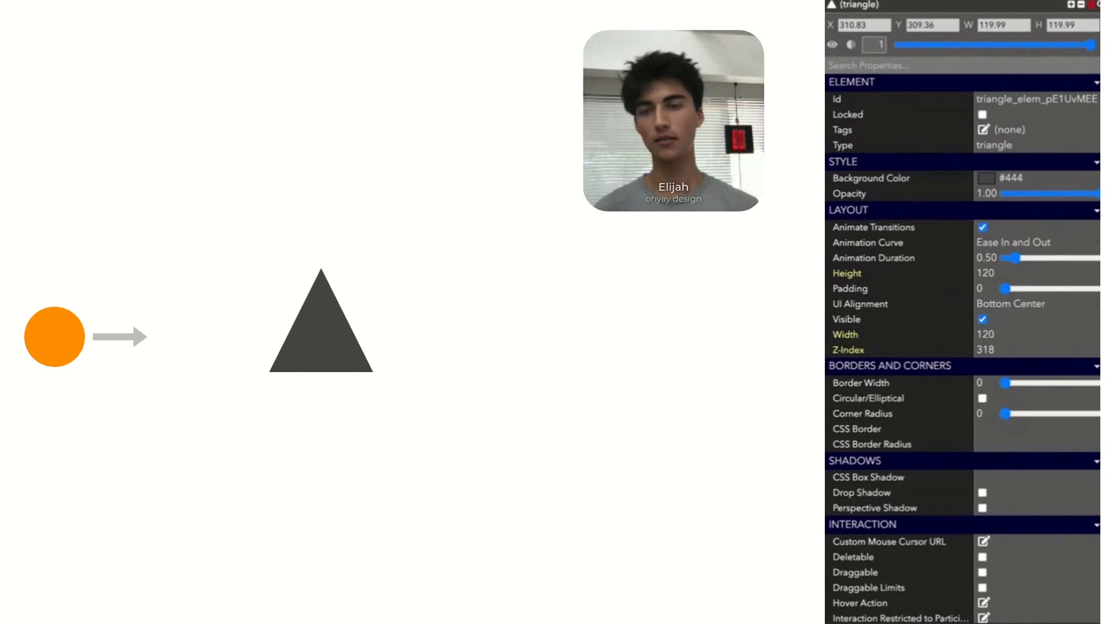
pyautogui.moveTo(555, 312); pyautogui.dragTo(493, 345)
pyautogui.click(120, 336)
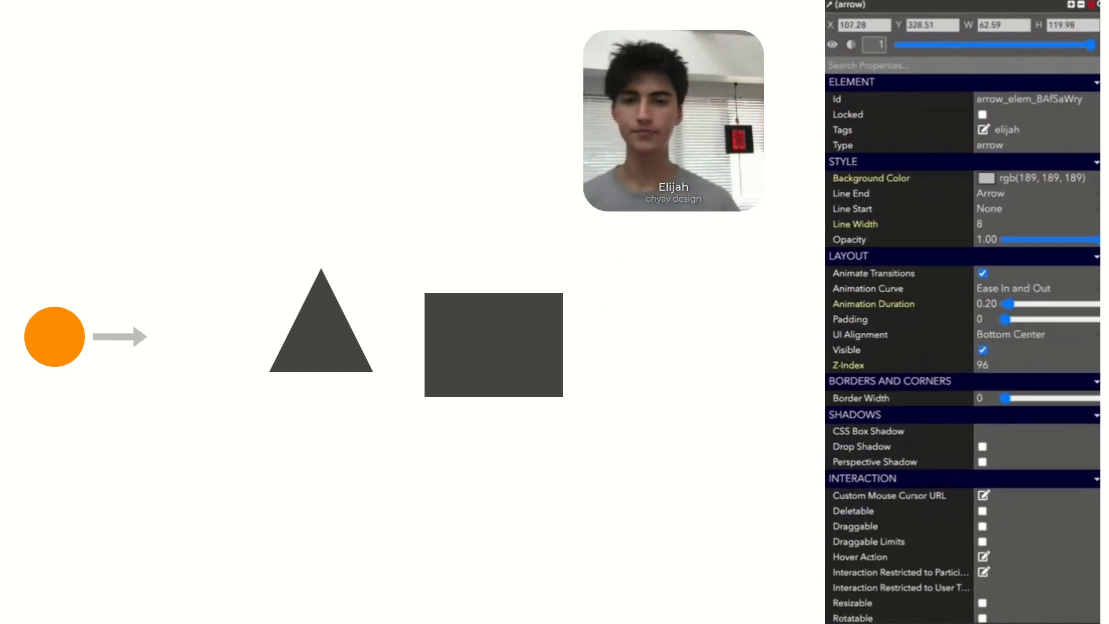
pyautogui.click(494, 345)
pyautogui.click(321, 331)
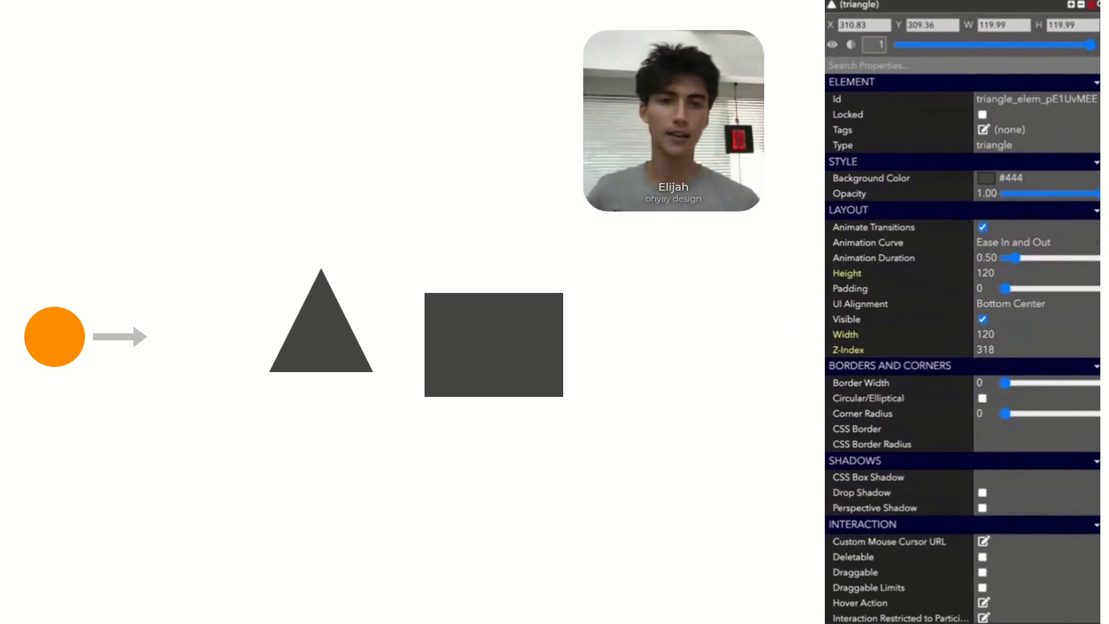
pyautogui.click(369, 450)
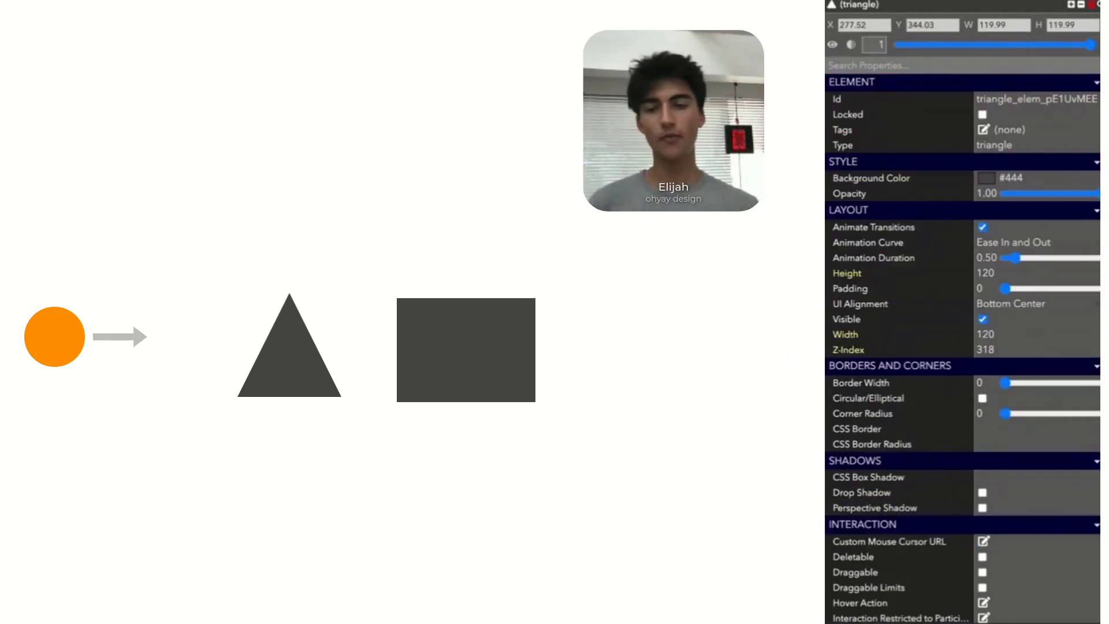
pyautogui.moveTo(289, 358); pyautogui.dragTo(276, 334)
pyautogui.moveTo(465, 349); pyautogui.dragTo(438, 330)
# Set the triangle's background color to red, rgb(233, 58, 58)
pyautogui.click(276, 335)
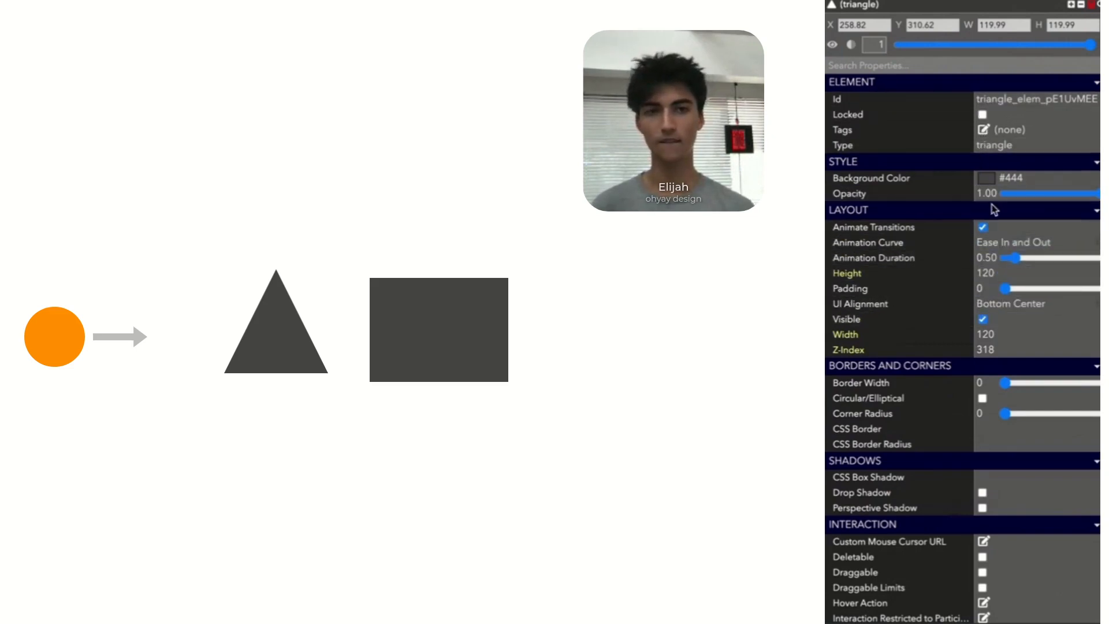
pyautogui.click(994, 178)
pyautogui.moveTo(981, 218); pyautogui.dragTo(1030, 198)
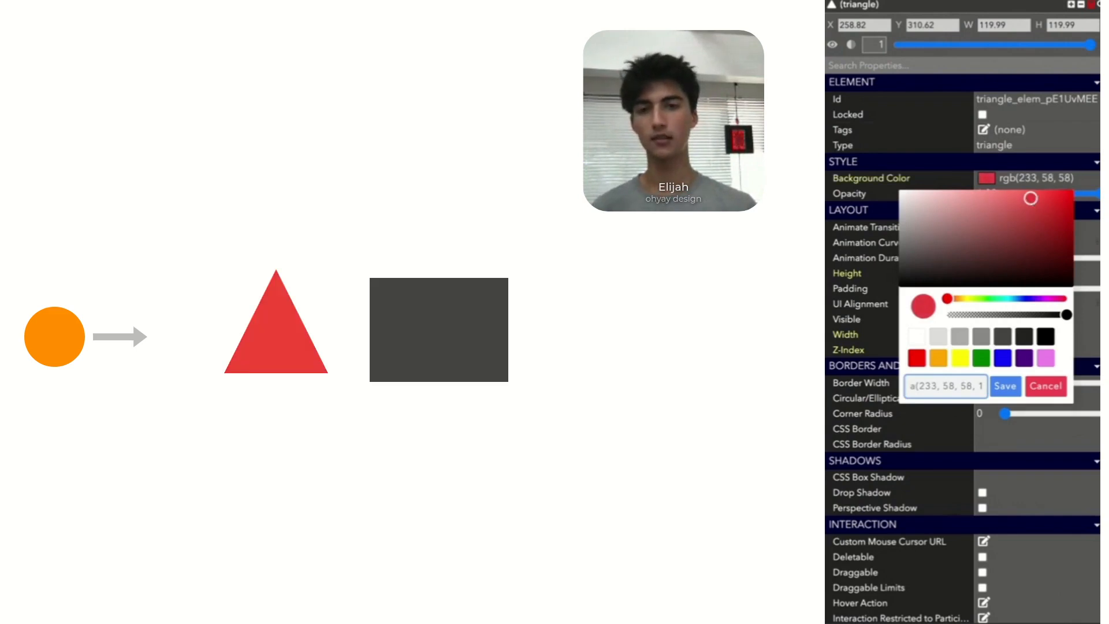
# Set the rectangle's background color to turquoise, rgb(83, 233, 233)
pyautogui.click(439, 330)
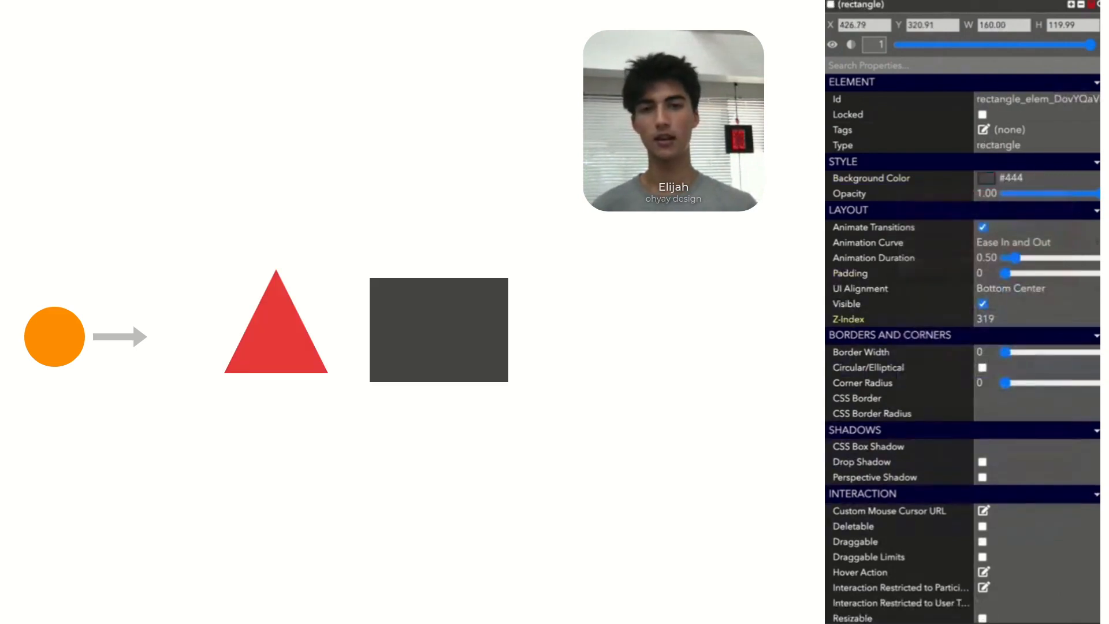
pyautogui.click(994, 178)
pyautogui.click(1016, 298)
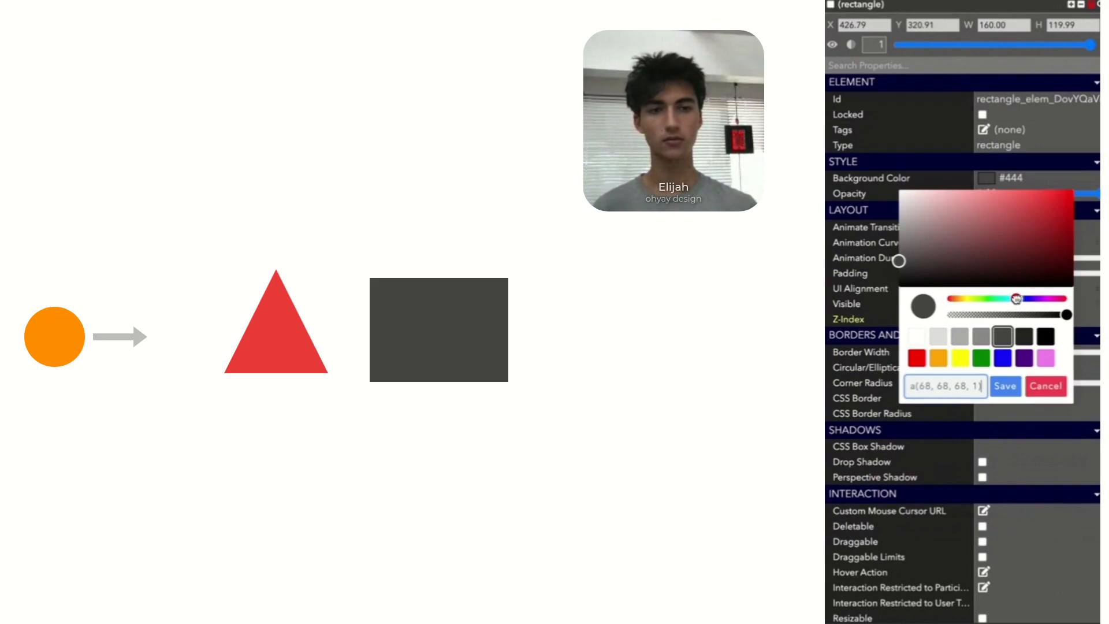
pyautogui.moveTo(1011, 252); pyautogui.dragTo(1012, 205)
pyautogui.moveTo(1012, 302); pyautogui.dragTo(1008, 301)
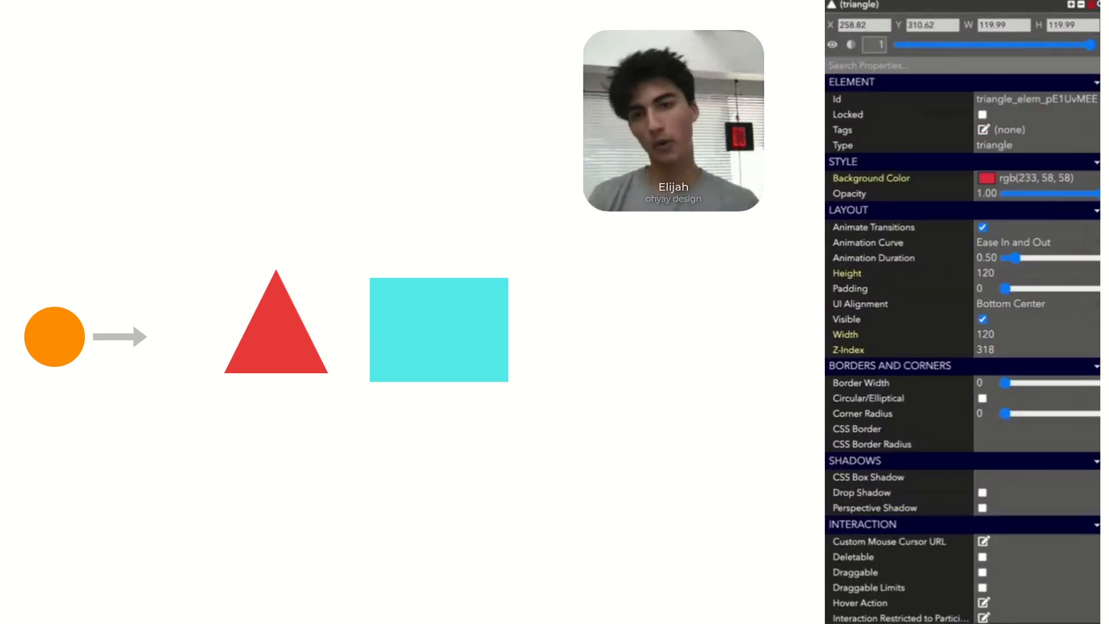
# Shrink the triangle, reduce the rectangle to about 94 by 78, and move the rectangle beneath the triangle
pyautogui.moveTo(328, 373); pyautogui.dragTo(292, 337)
pyautogui.click(438, 330)
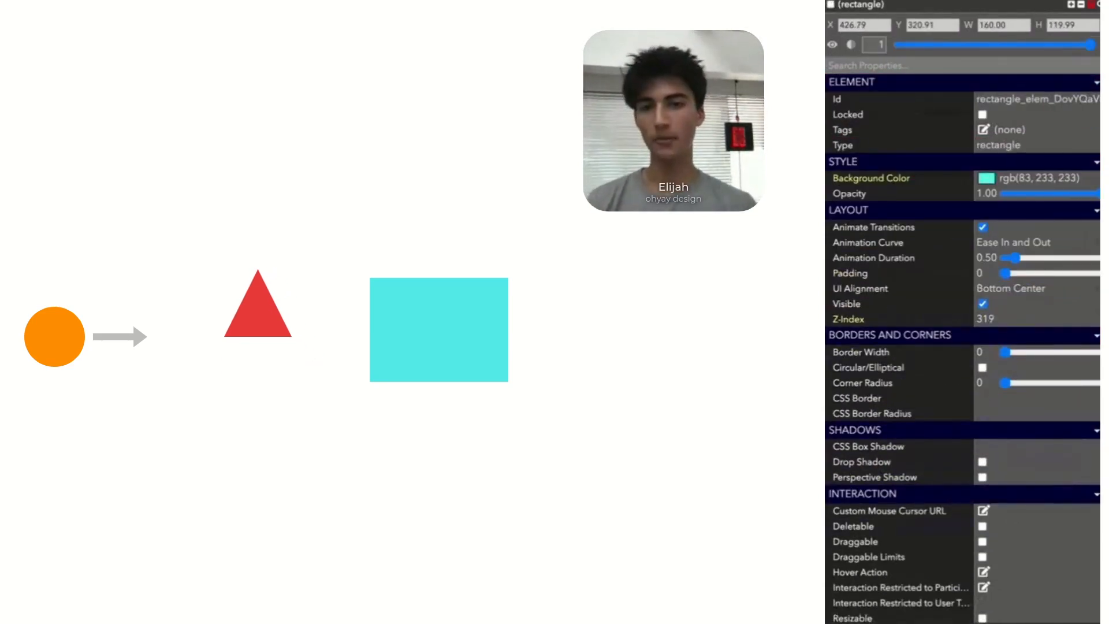
pyautogui.moveTo(508, 382); pyautogui.dragTo(452, 345)
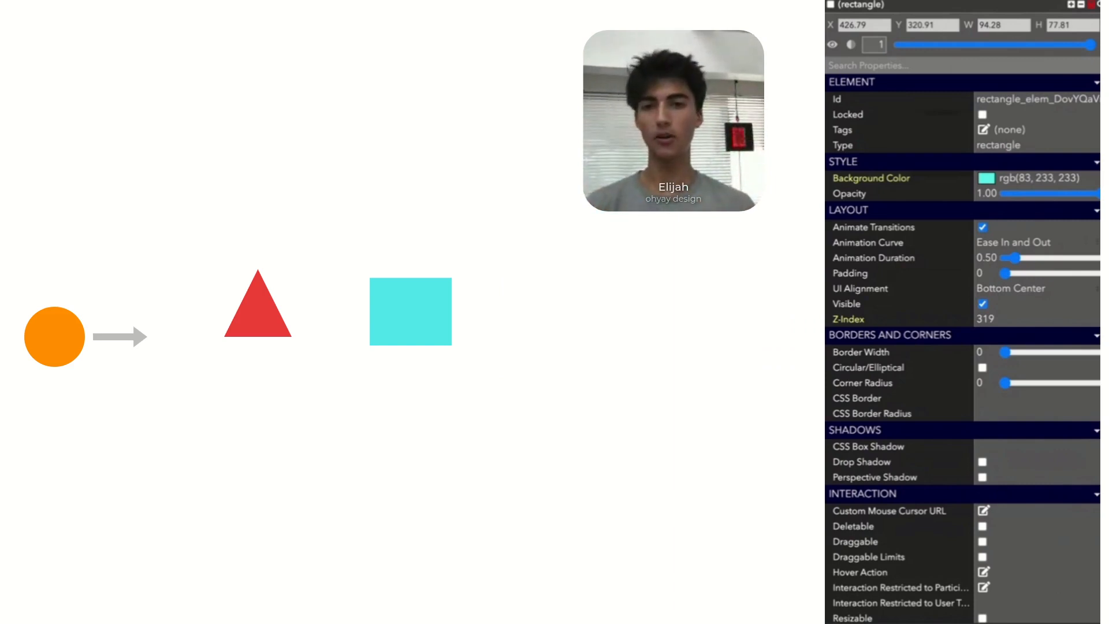
pyautogui.moveTo(410, 312); pyautogui.dragTo(265, 370)
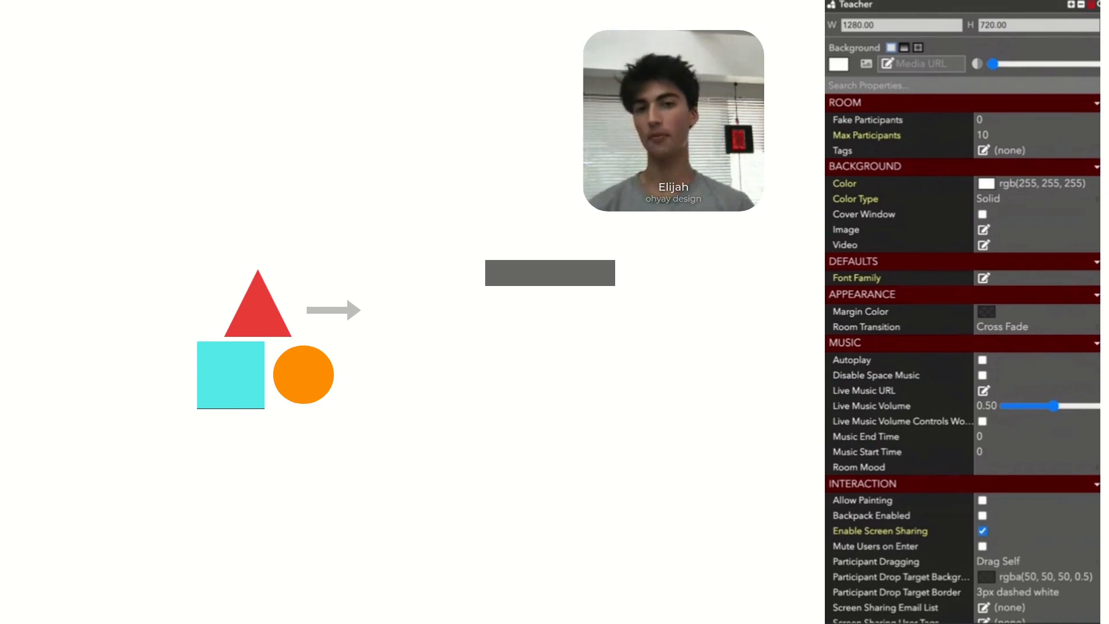
# Position the blank grey button below the webcam video and set its text to "Point A"
pyautogui.moveTo(549, 273); pyautogui.dragTo(567, 332)
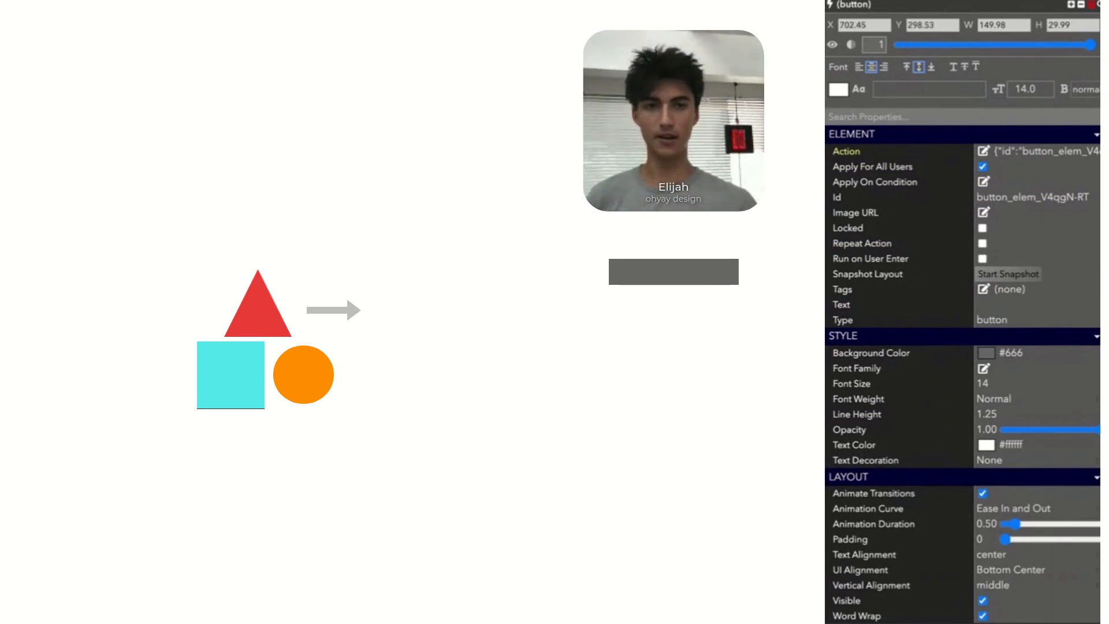
pyautogui.click(1021, 304)
pyautogui.write('Po')
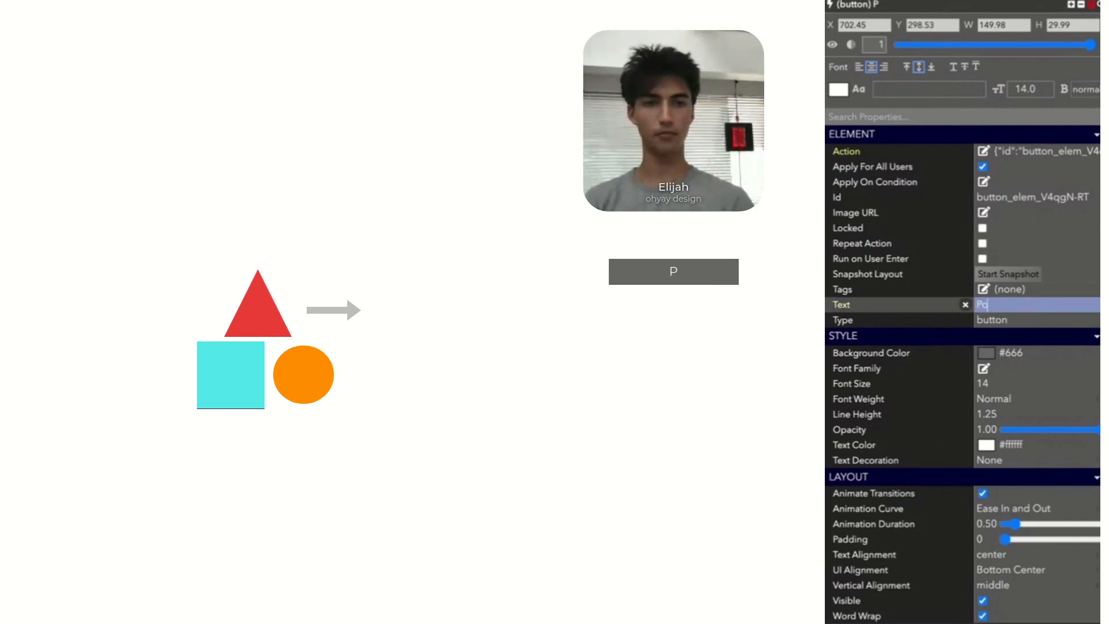
pyautogui.write('int A')
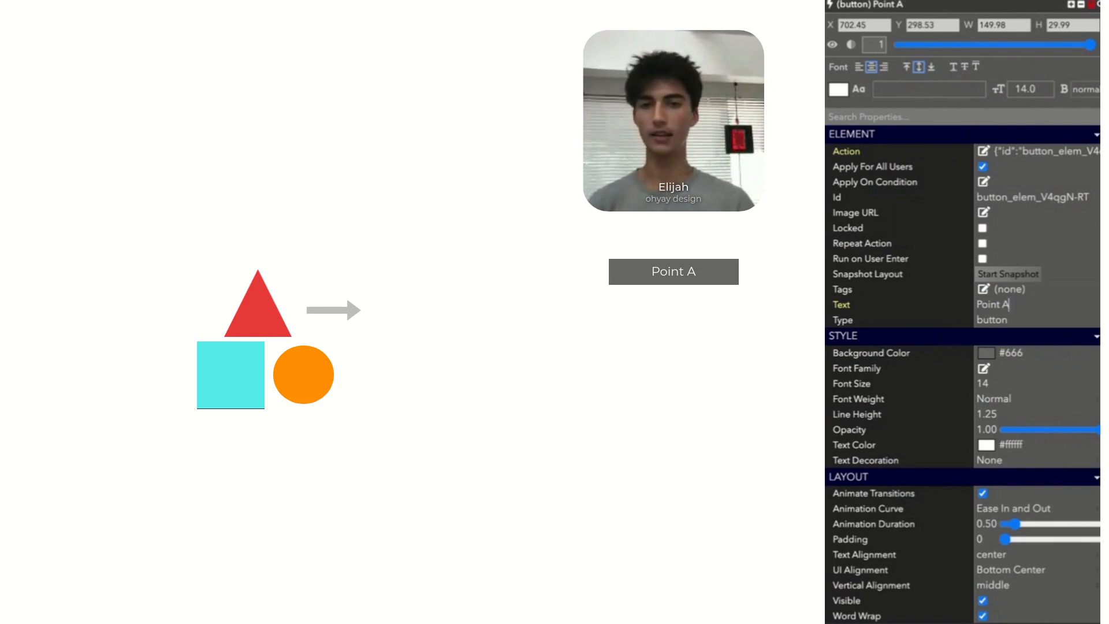
pyautogui.press('Escape')
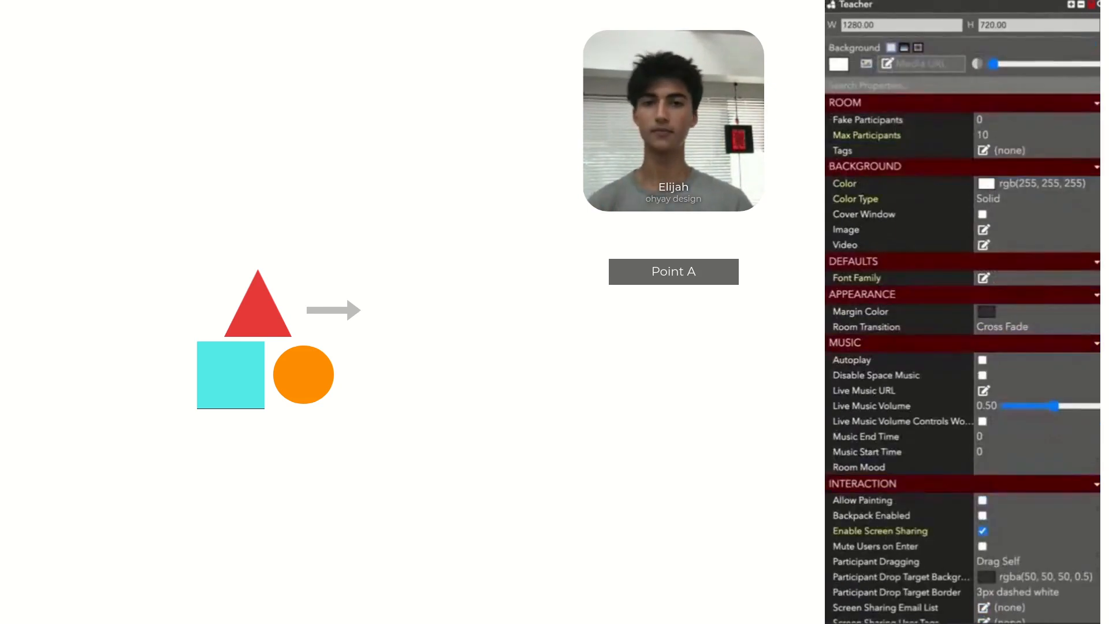
# Enlarge the triangle, square, circle and arrow together, and move the group up and to the left on the canvas
pyautogui.moveTo(179, 254); pyautogui.dragTo(378, 424)
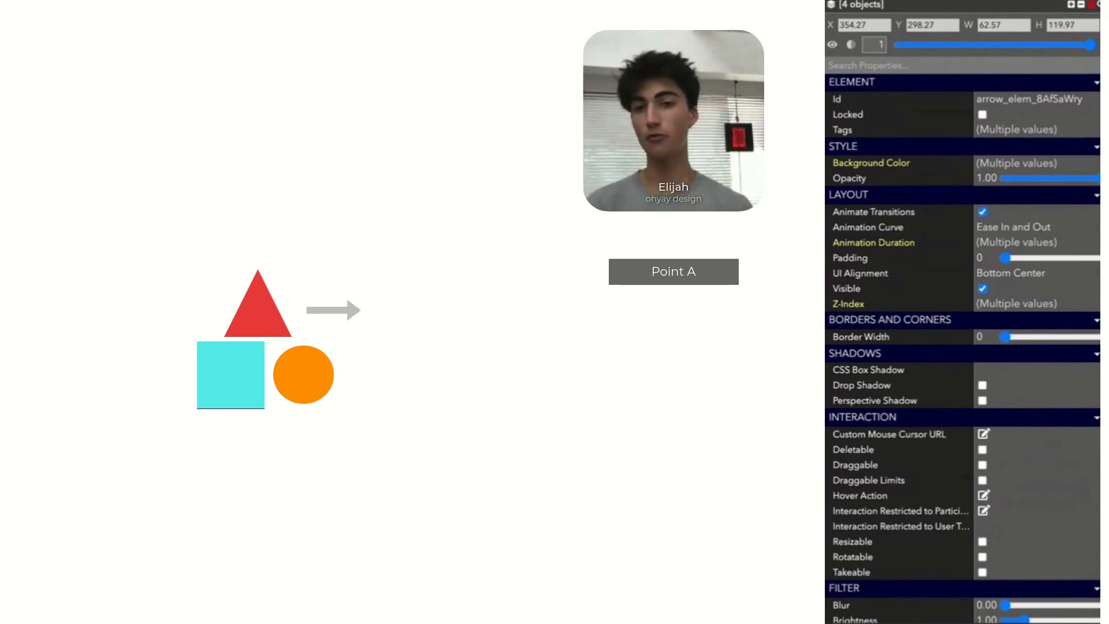
pyautogui.moveTo(360, 409); pyautogui.dragTo(466, 508)
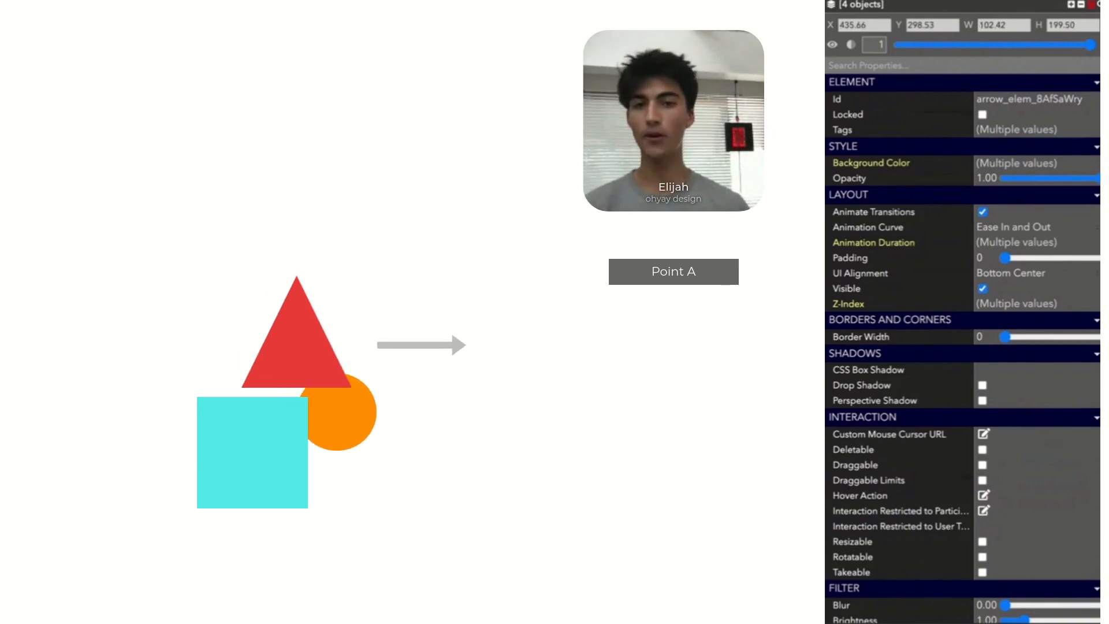
pyautogui.moveTo(335, 407); pyautogui.dragTo(285, 335)
pyautogui.click(427, 370)
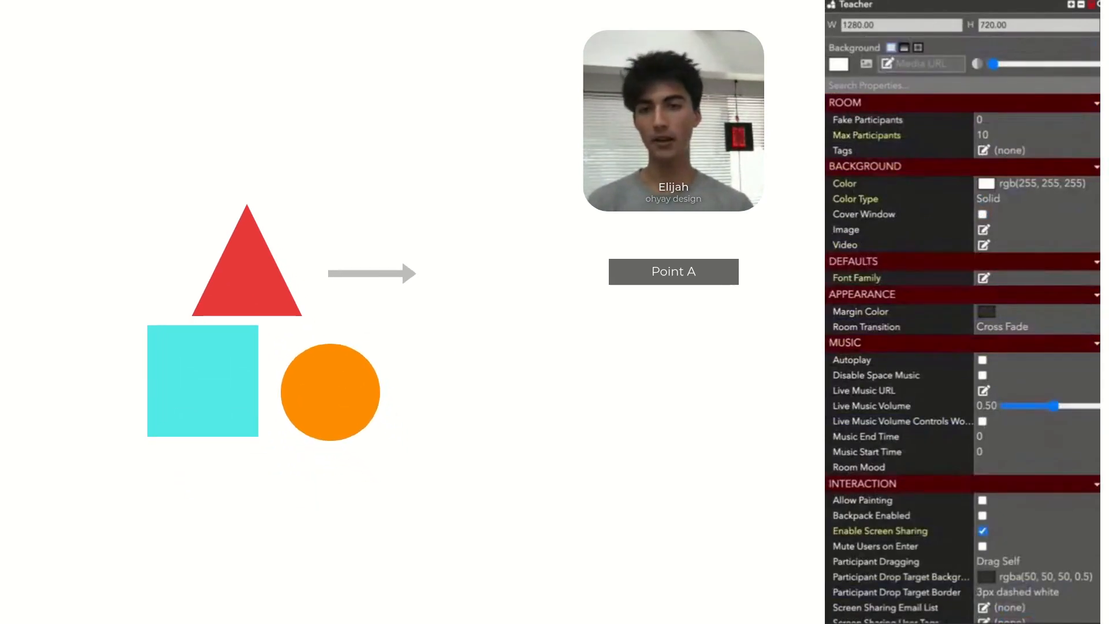
# Tuck the circle behind the square's lower right corner and the triangle behind its upper left corner
pyautogui.click(325, 386)
pyautogui.moveTo(322, 383); pyautogui.dragTo(311, 390)
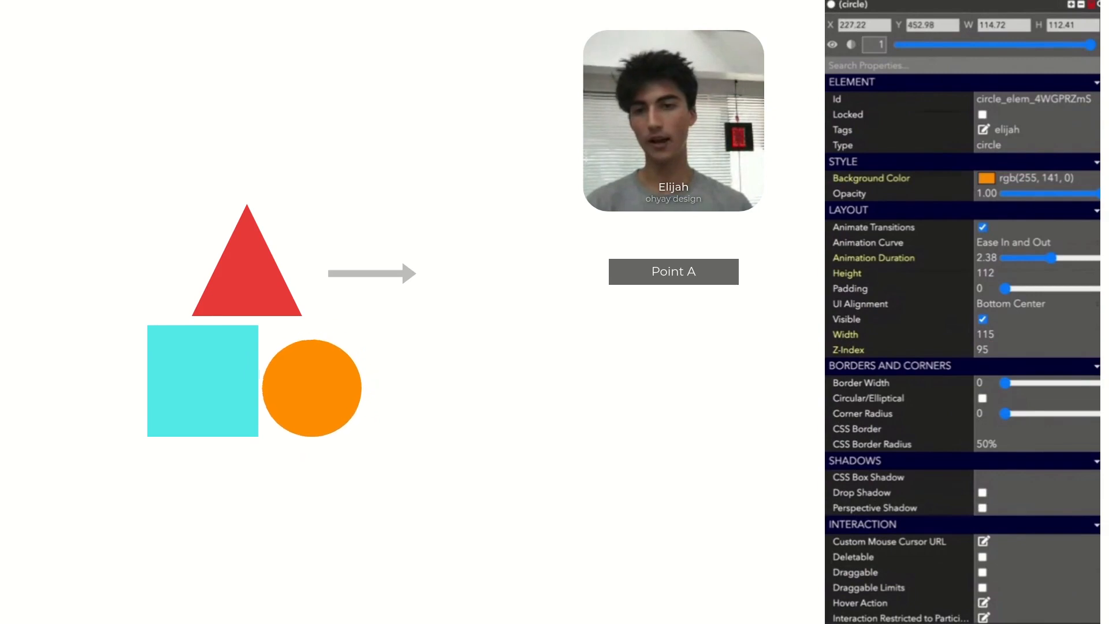
pyautogui.click(247, 280)
pyautogui.moveTo(247, 280); pyautogui.dragTo(171, 322)
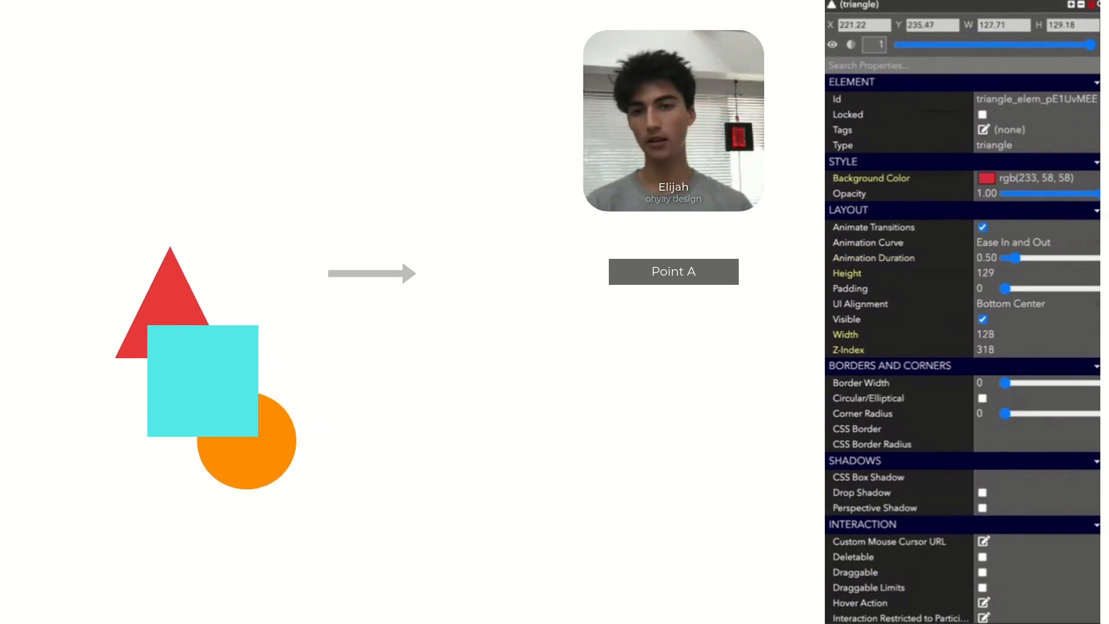
# Lengthen the arrow to about 298 wide and place it just above the square, starting at the triangle
pyautogui.click(372, 273)
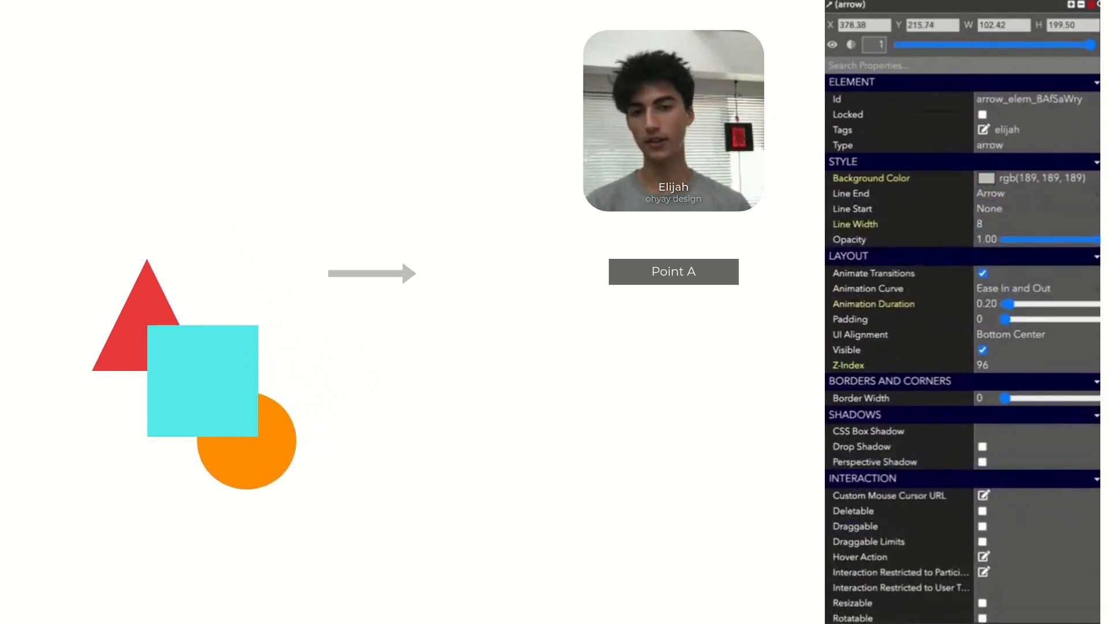
pyautogui.moveTo(416, 273); pyautogui.dragTo(585, 273)
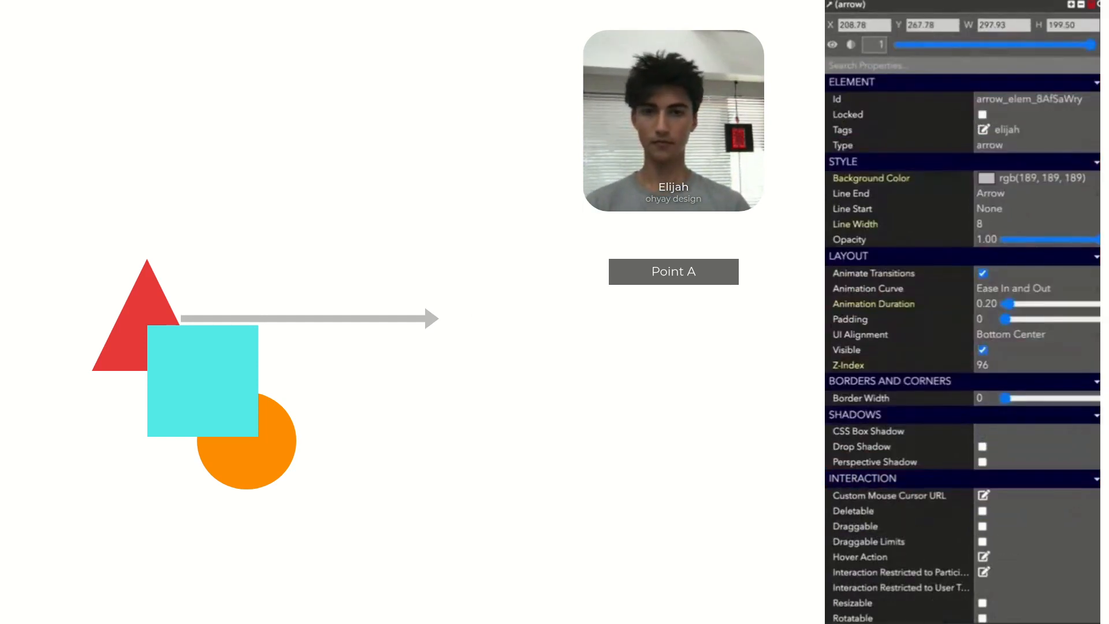
pyautogui.press('Escape')
# Shrink the turquoise square to about 118 by 114 and shift it slightly down
pyautogui.click(203, 381)
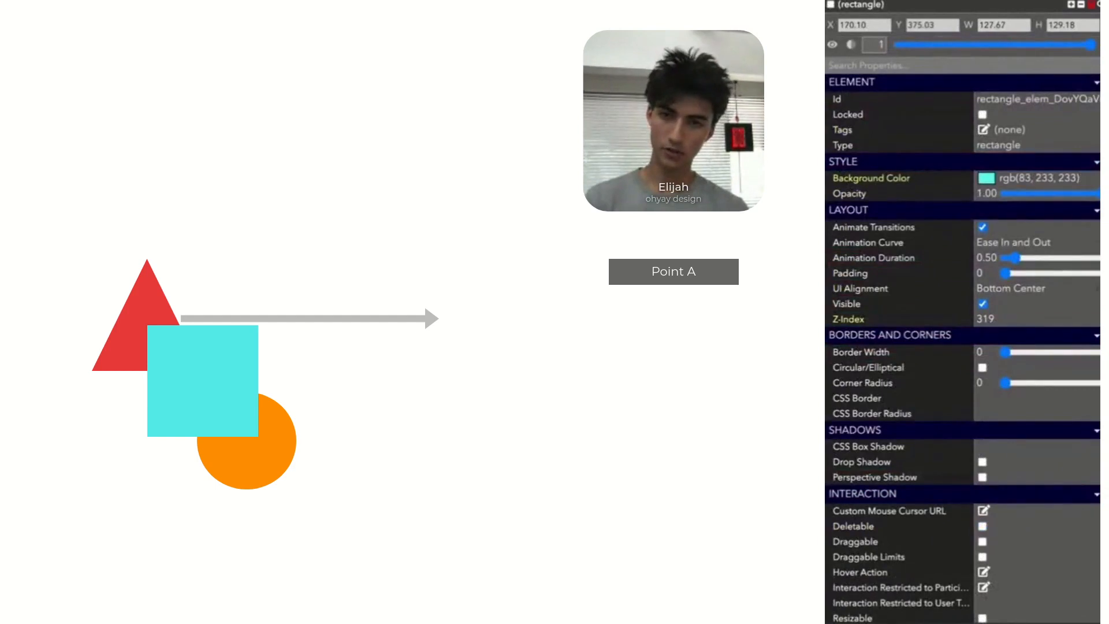
pyautogui.moveTo(259, 437); pyautogui.dragTo(249, 424)
pyautogui.moveTo(198, 374); pyautogui.dragTo(198, 383)
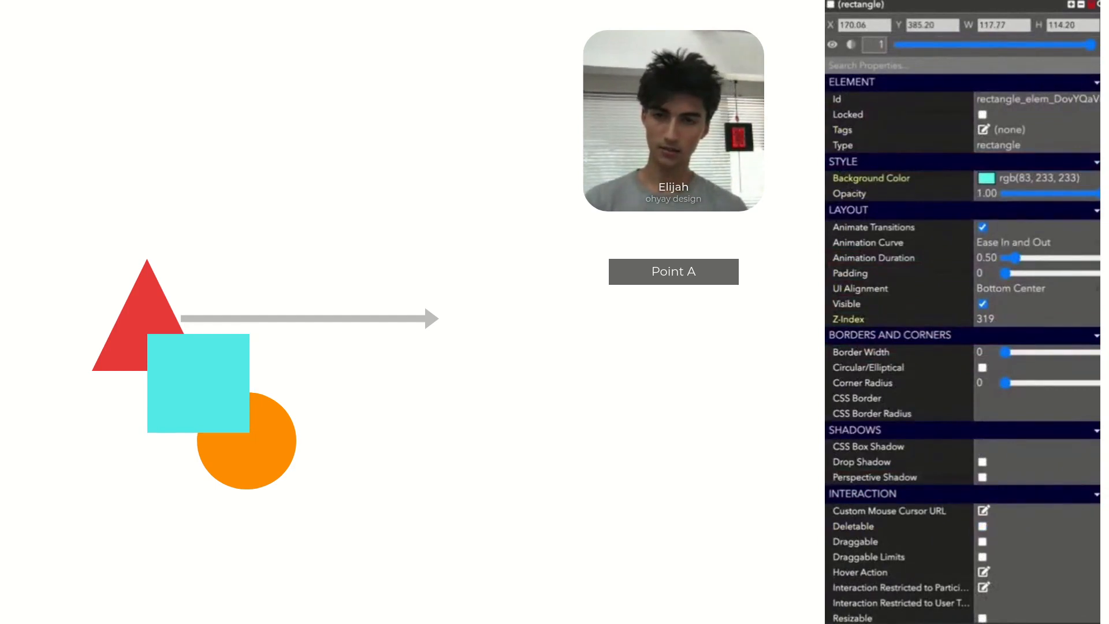
pyautogui.press('Escape')
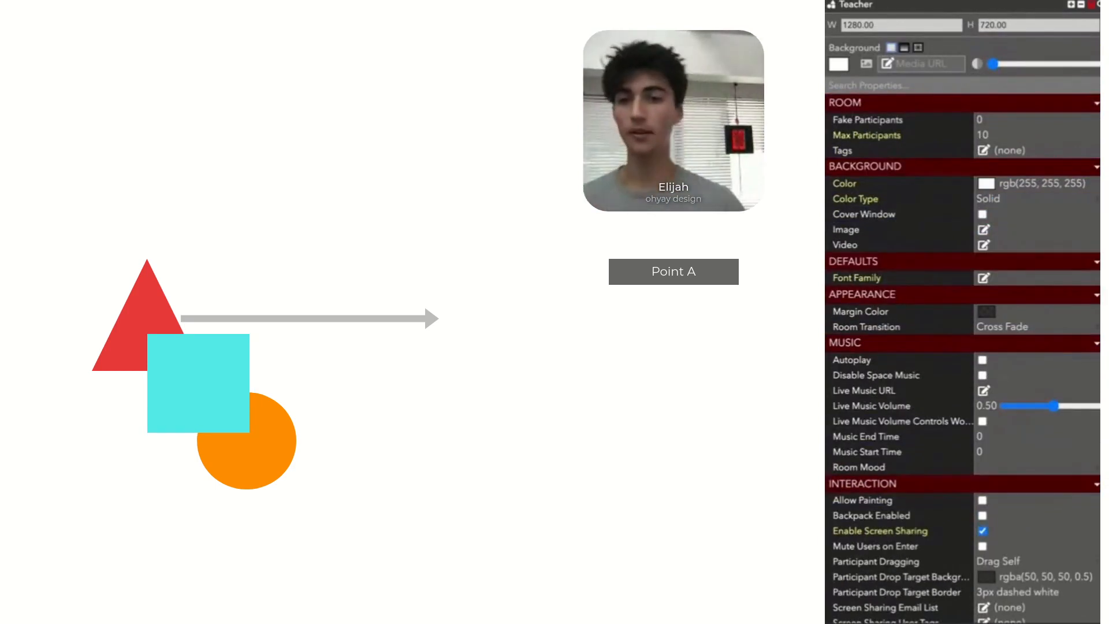
# Set the opacity of the triangle, square, circle and arrow together to 0.77
pyautogui.moveTo(69, 239); pyautogui.dragTo(450, 505)
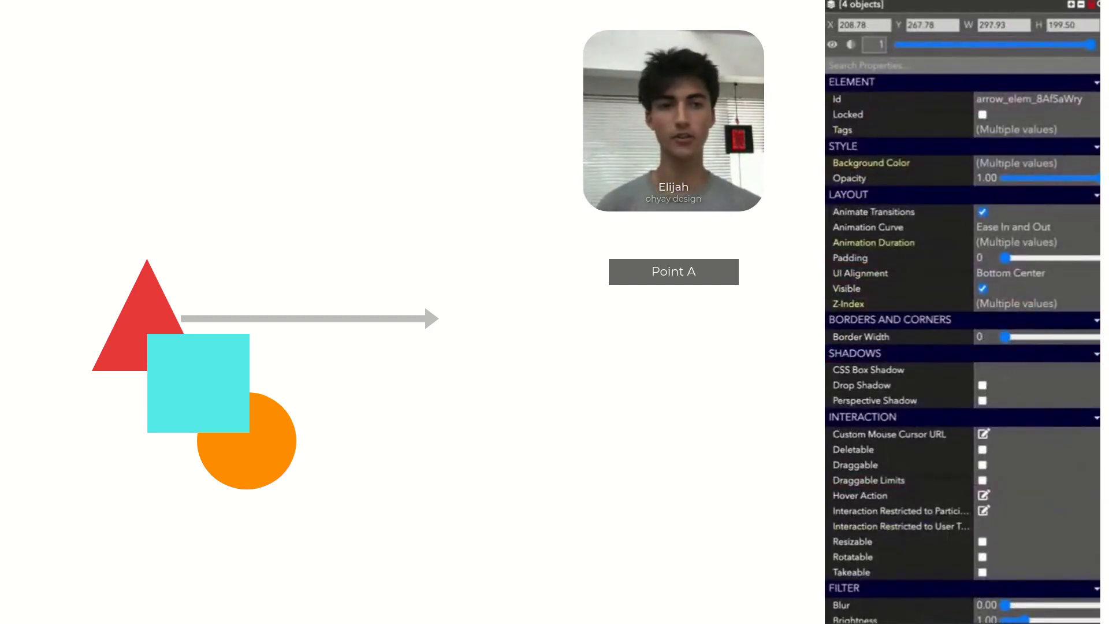
pyautogui.moveTo(1088, 44); pyautogui.dragTo(1048, 46)
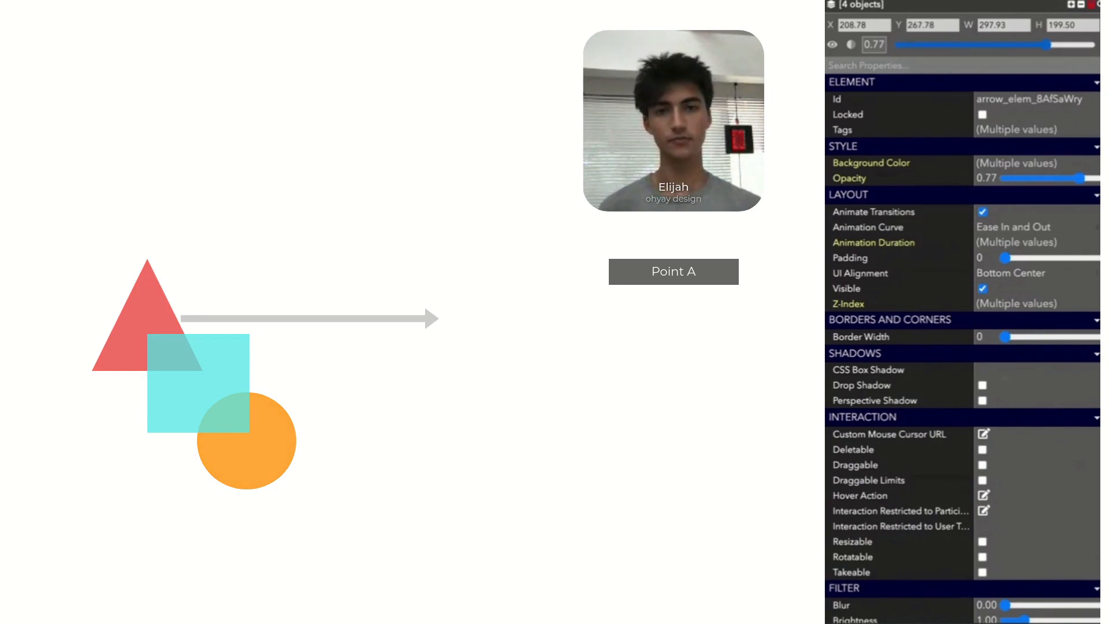
pyautogui.press('Escape')
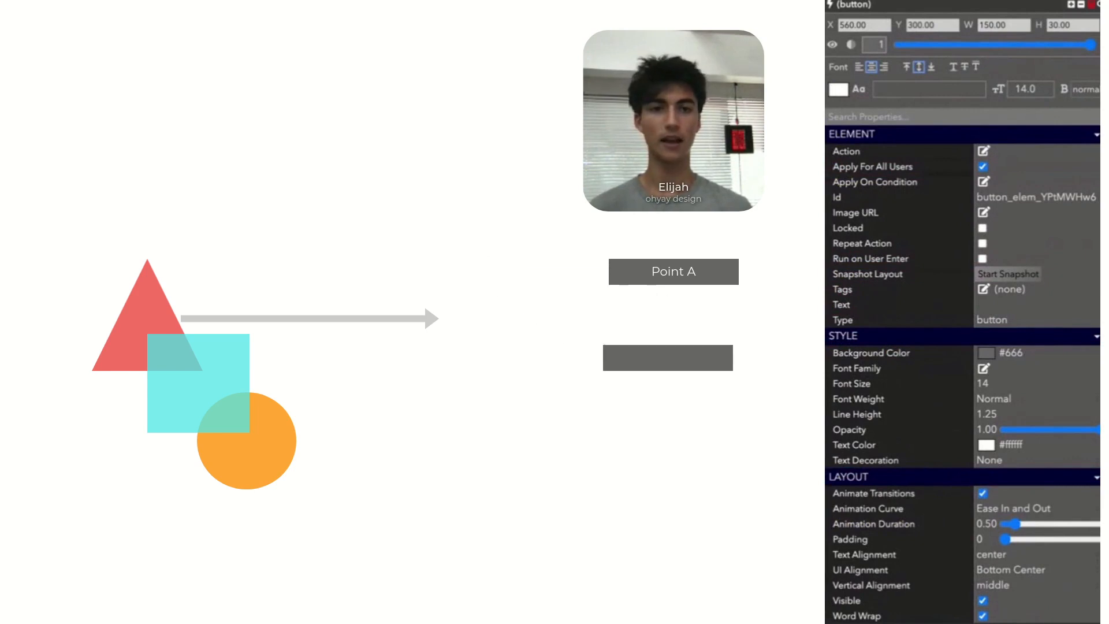
# Set the second button's text to "Point B" and align the button directly beneath the Point A button
pyautogui.click(1032, 307)
pyautogui.write('Point B')
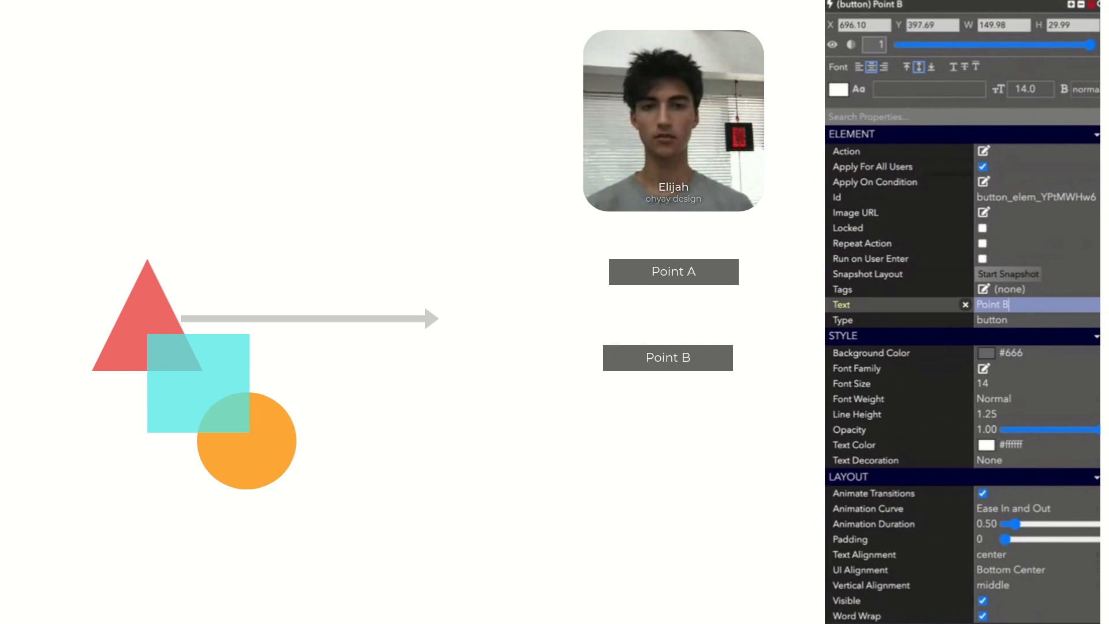
pyautogui.press('Return')
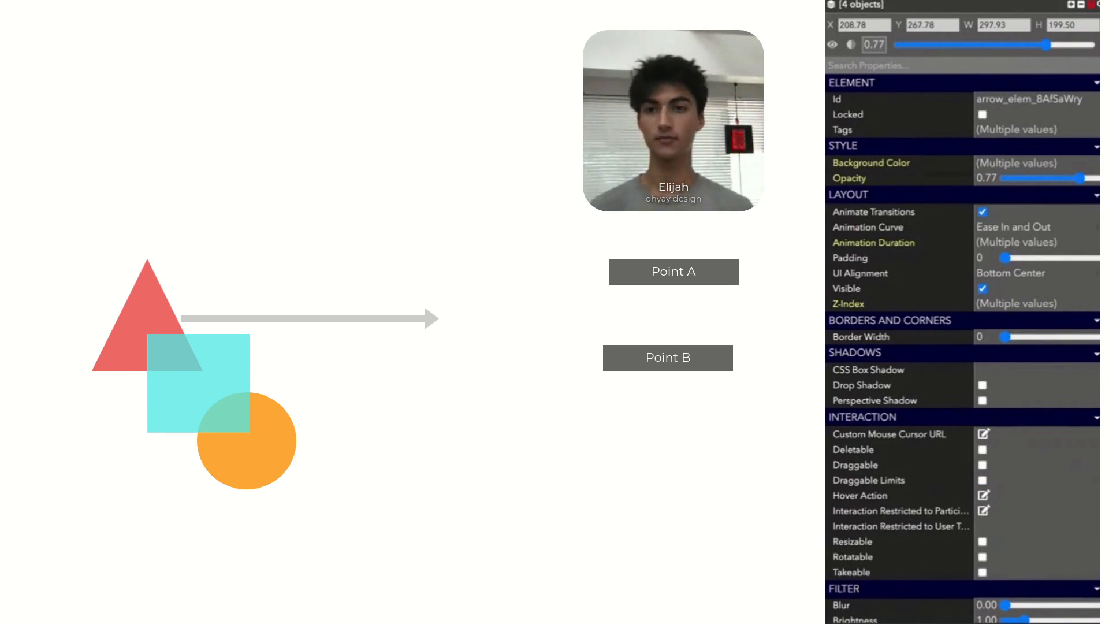
pyautogui.click(667, 357)
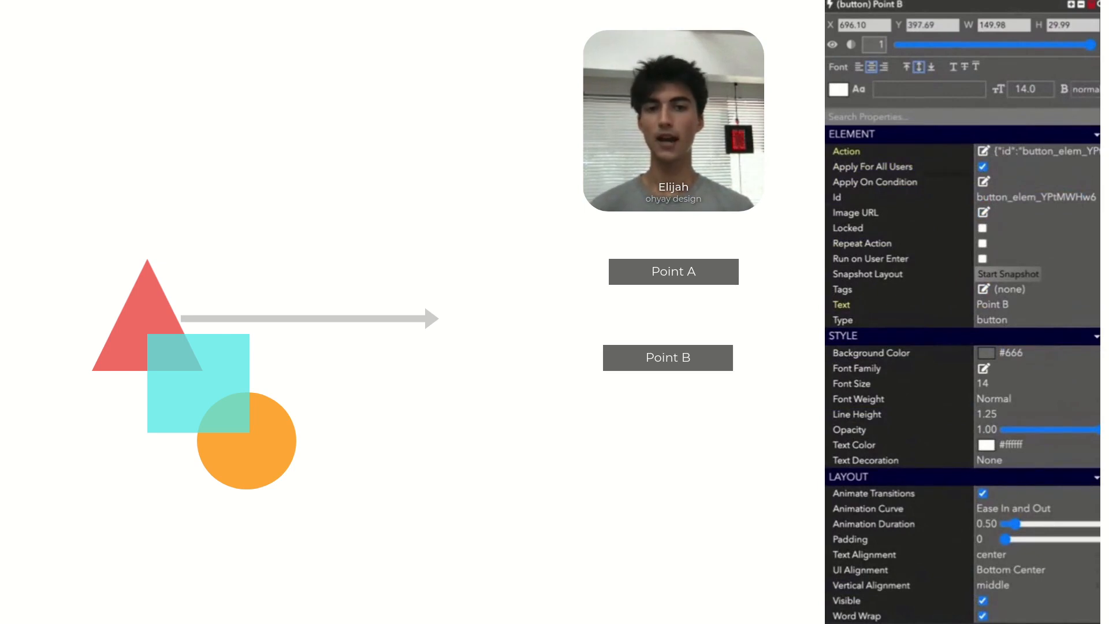
pyautogui.moveTo(668, 358); pyautogui.dragTo(674, 357)
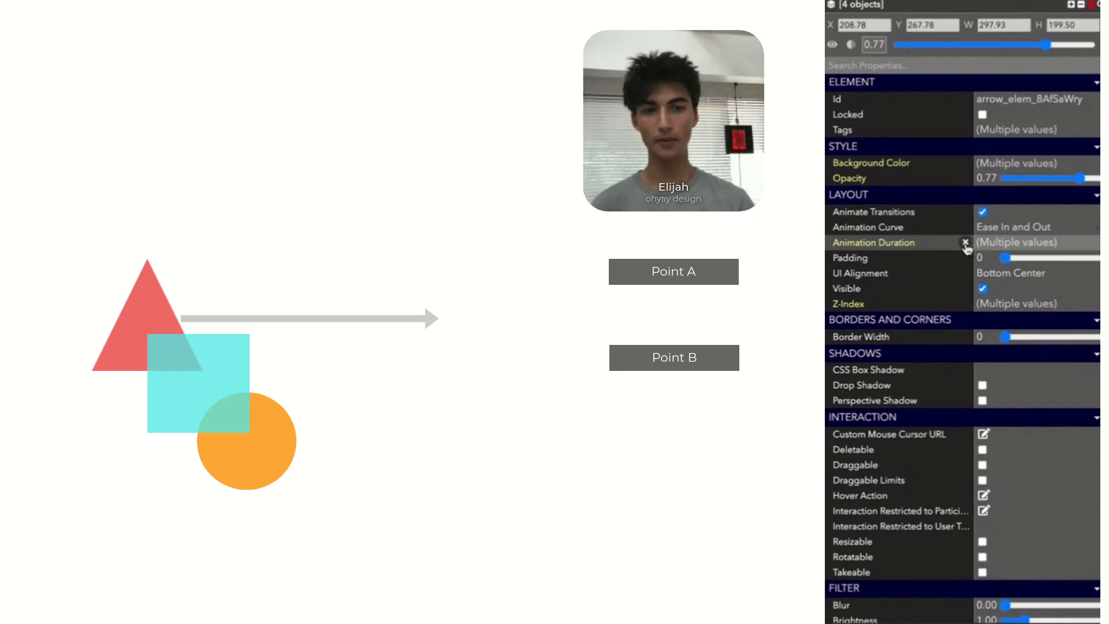
# Reset the animation duration of the four selected shapes to the default and filter their properties by "anim"
pyautogui.click(966, 243)
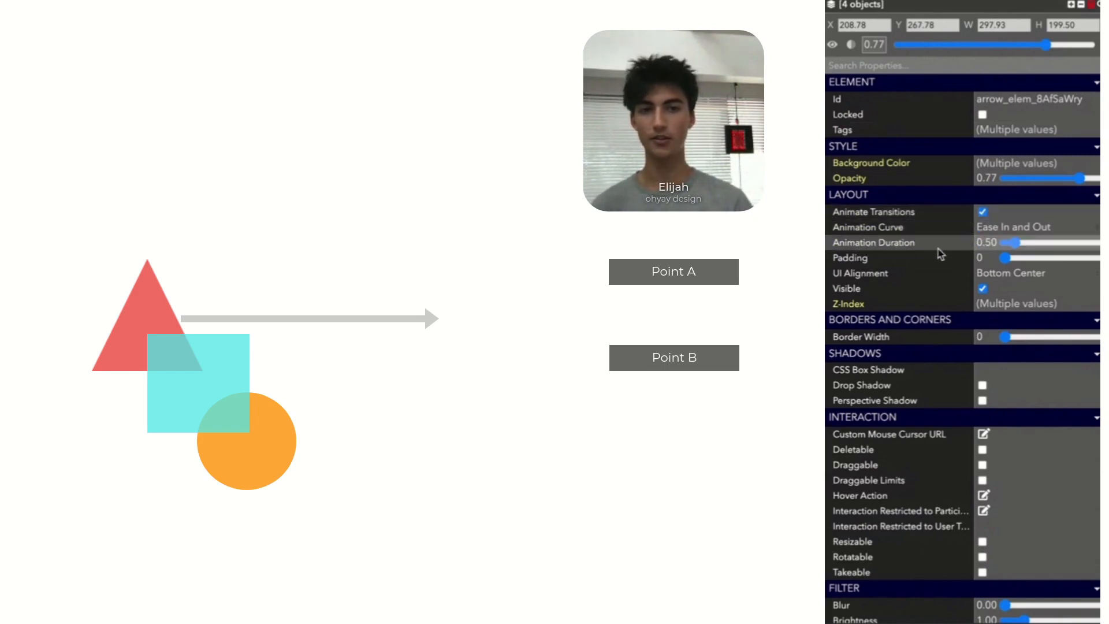
pyautogui.click(866, 65)
pyautogui.write('anim')
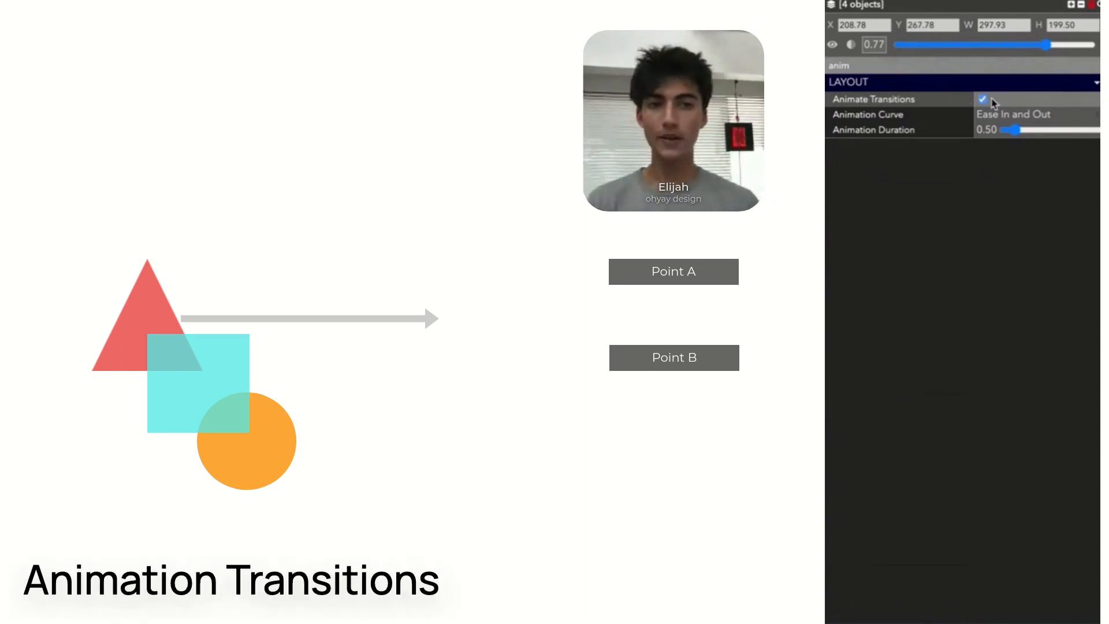
# Set the animation duration of the triangle, square, circle and arrow together to 5 and deselect them
pyautogui.click(992, 119)
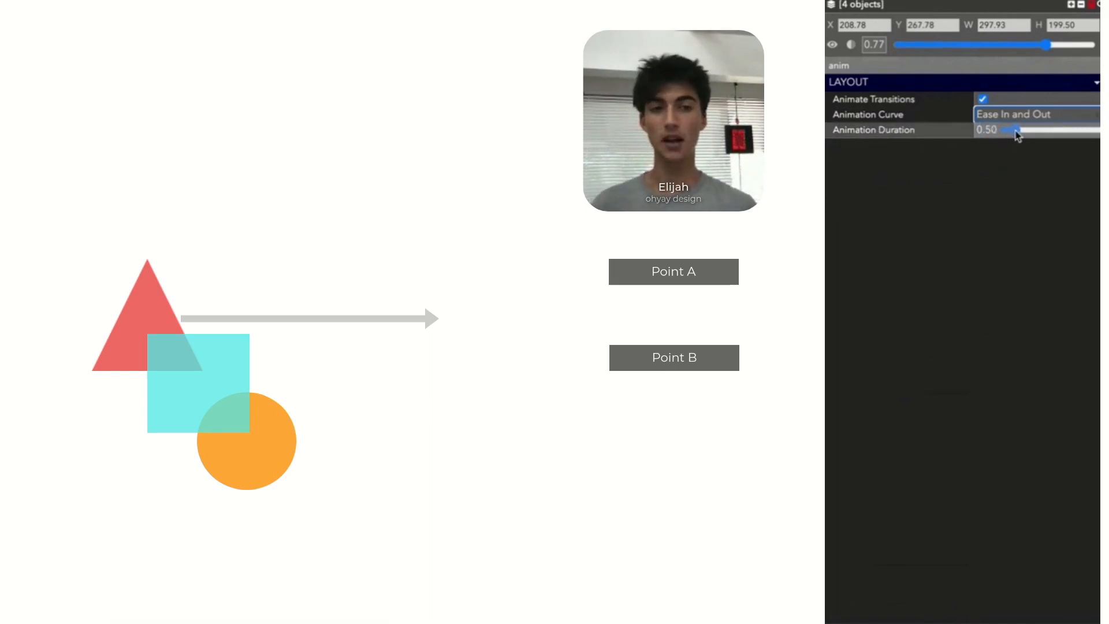
pyautogui.moveTo(1016, 130); pyautogui.dragTo(1100, 130)
pyautogui.click(986, 130)
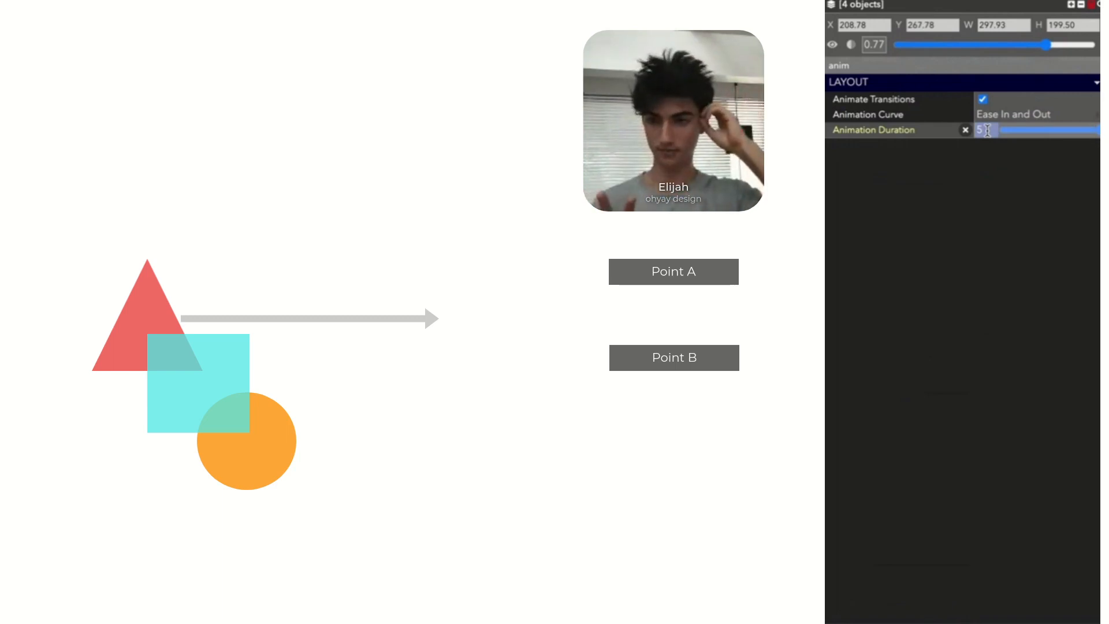
pyautogui.press('Return')
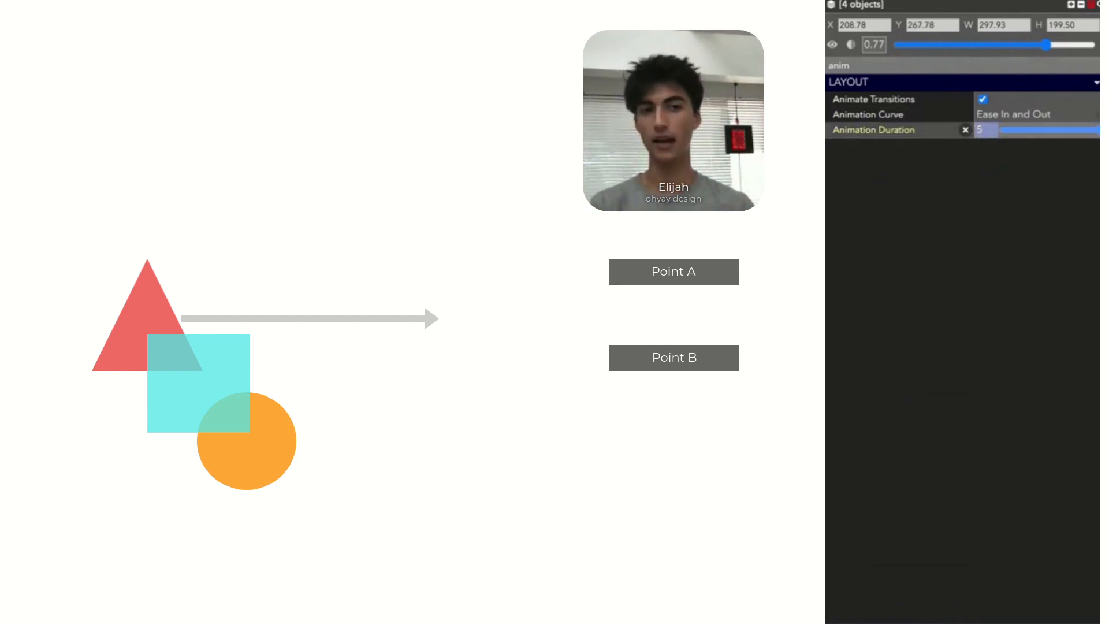
pyautogui.press('Escape')
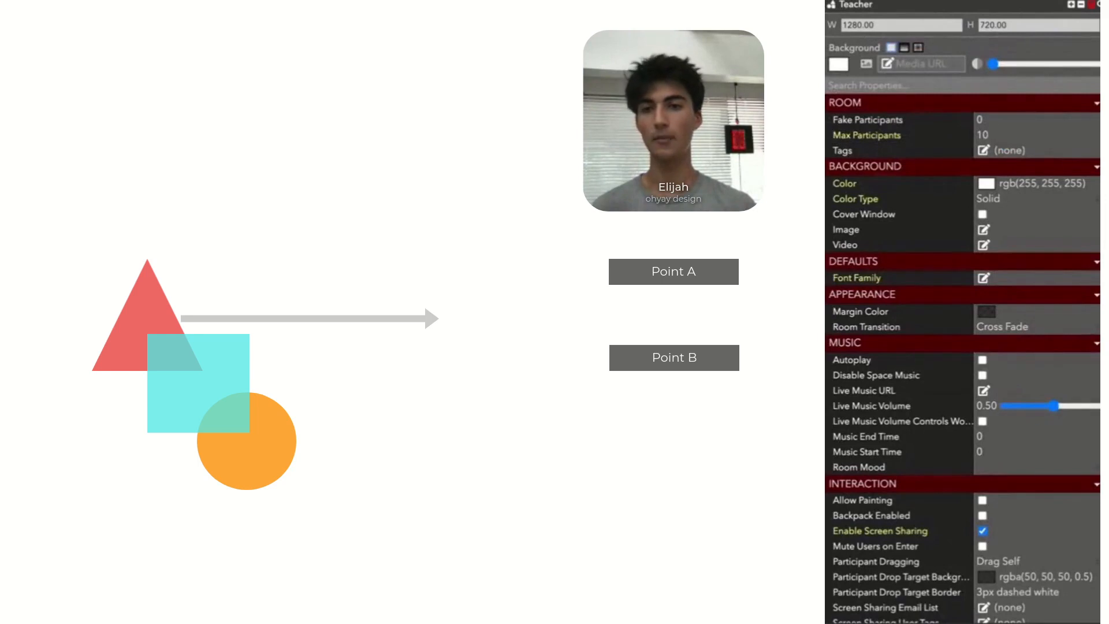
pyautogui.click(143, 328)
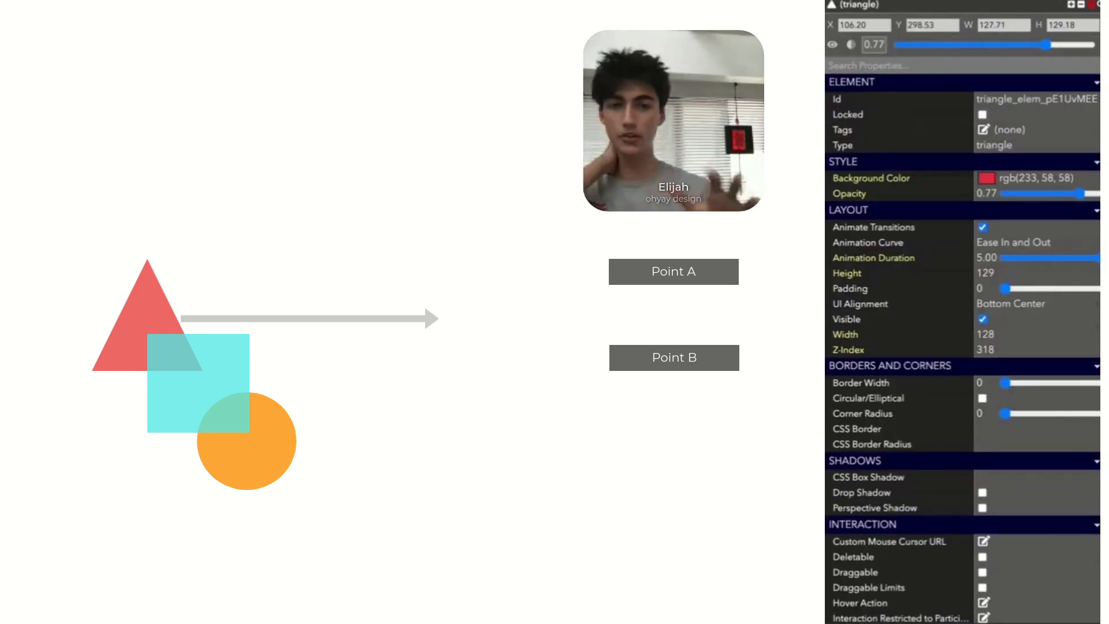
pyautogui.press('Escape')
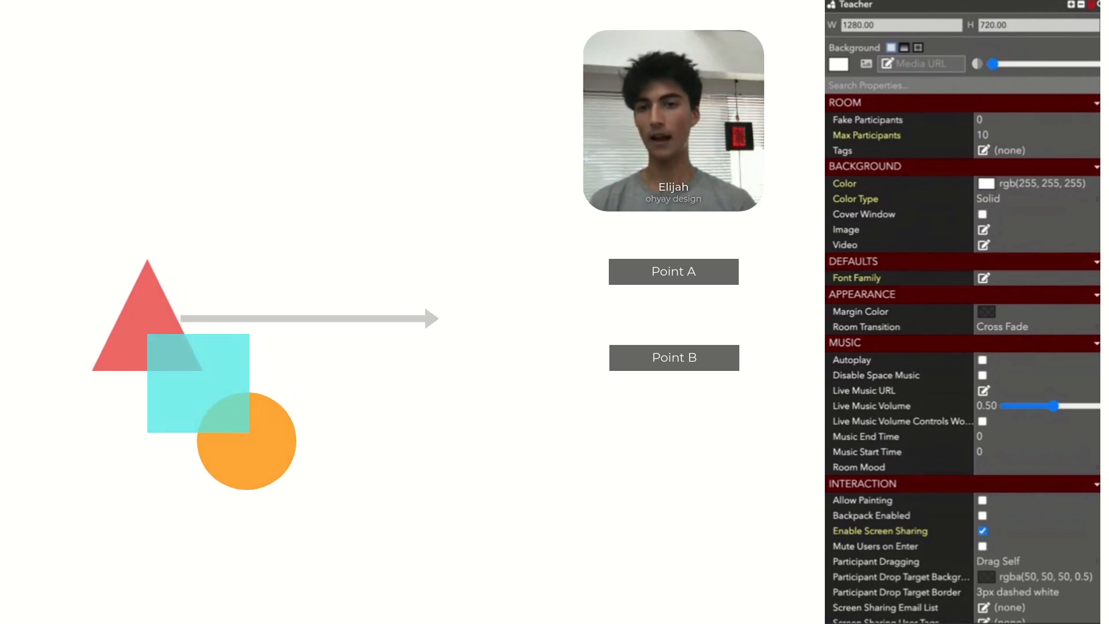
# Filter the arrow's properties by "ani" and set its animation duration to 0
pyautogui.click(310, 318)
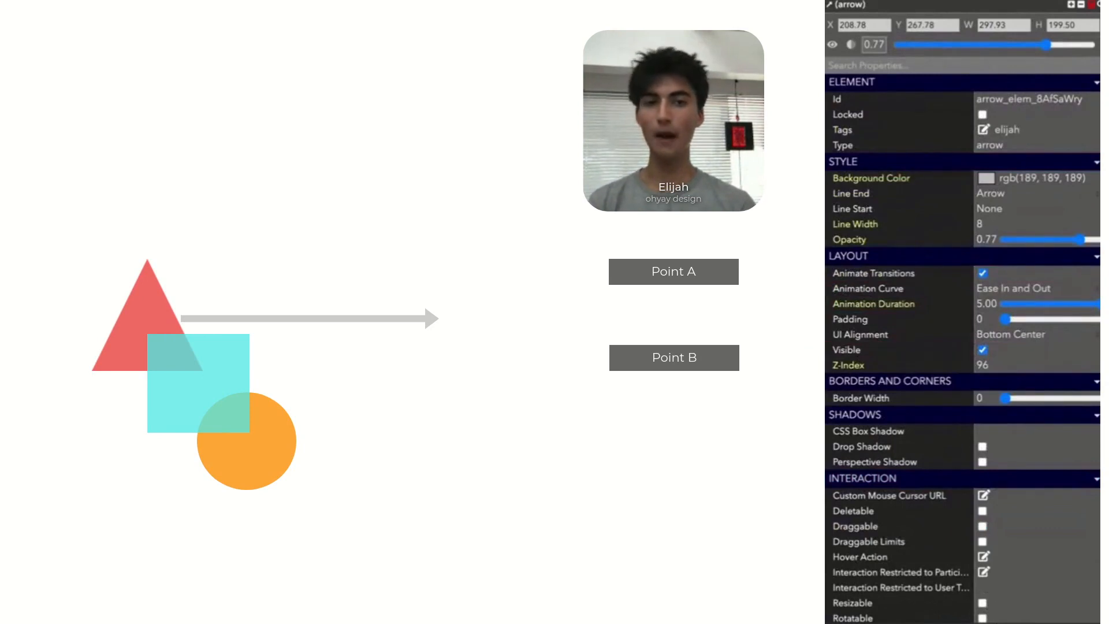
pyautogui.click(976, 64)
pyautogui.write('ani')
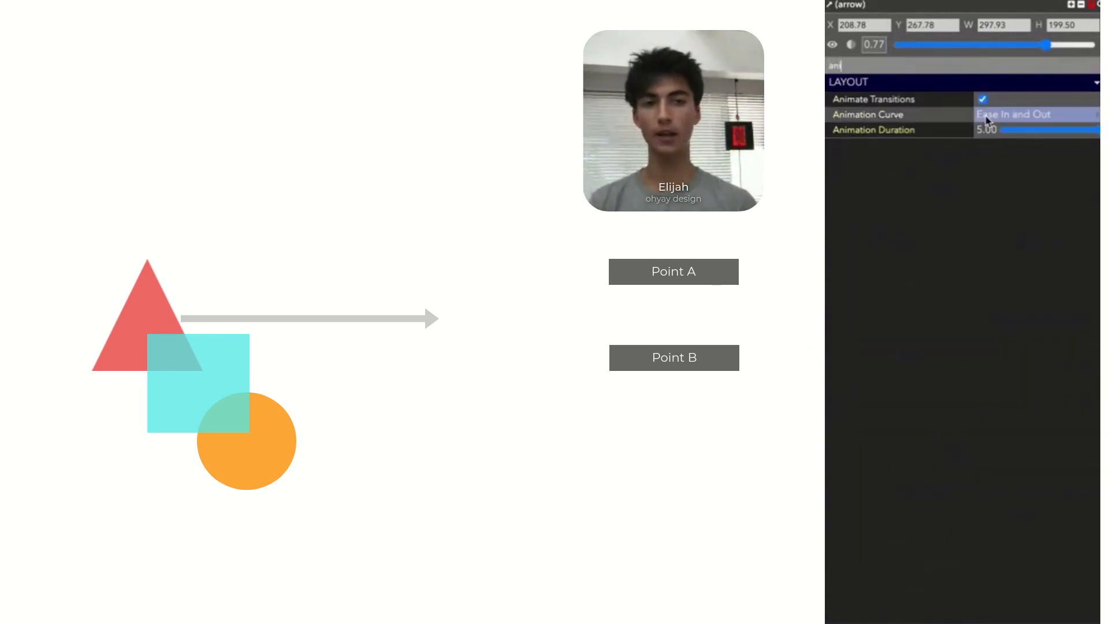
pyautogui.click(986, 130)
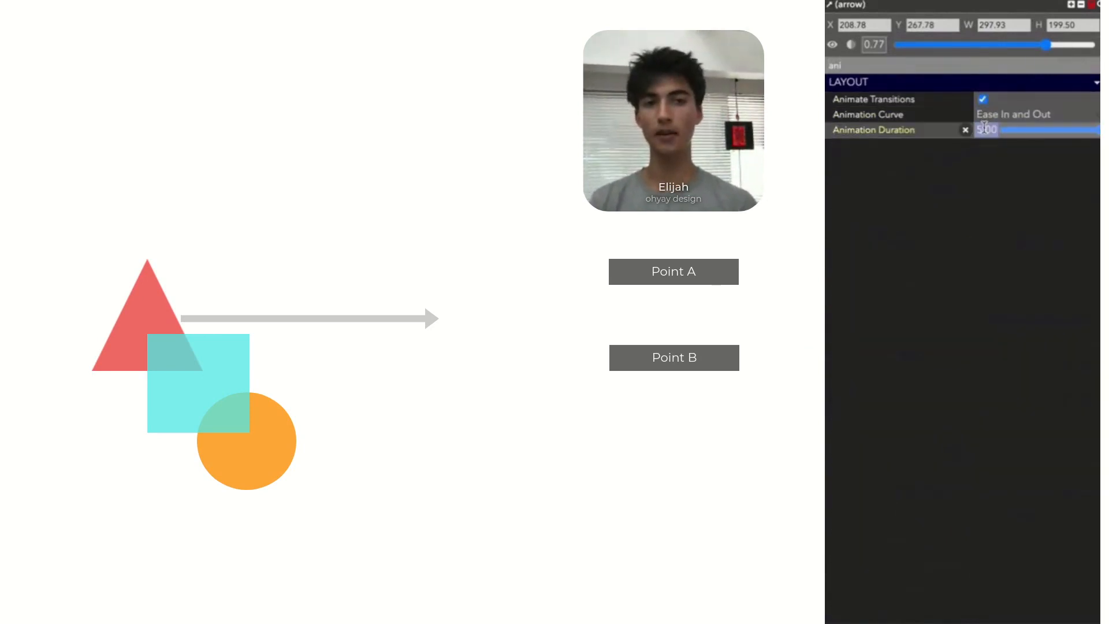
pyautogui.write('0')
pyautogui.press('Return')
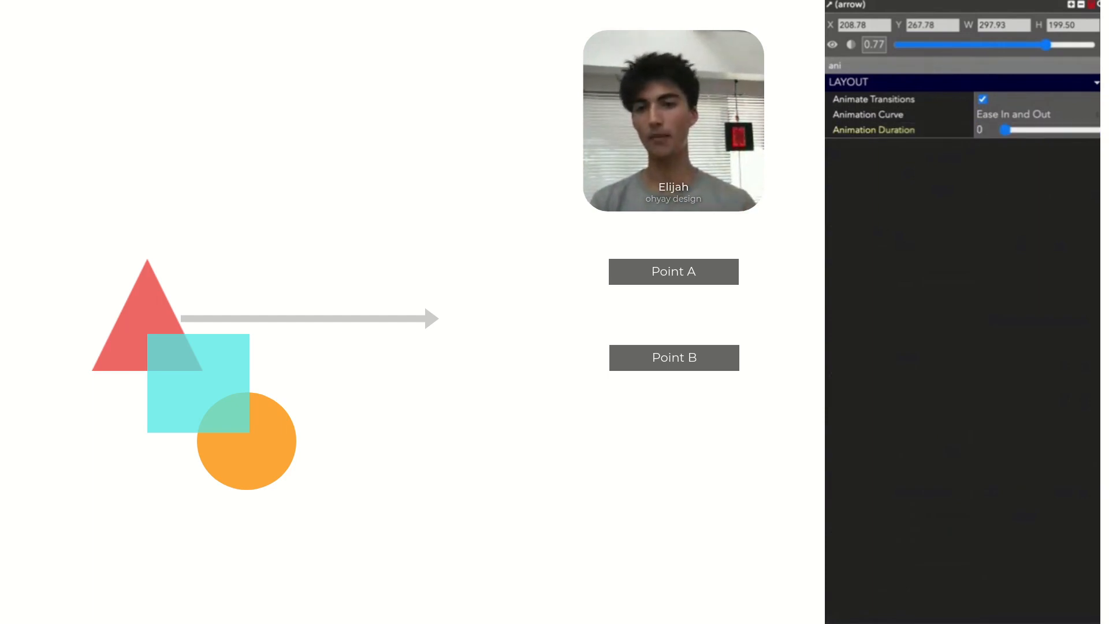
# Set the turquoise square's animation duration to 2
pyautogui.click(198, 382)
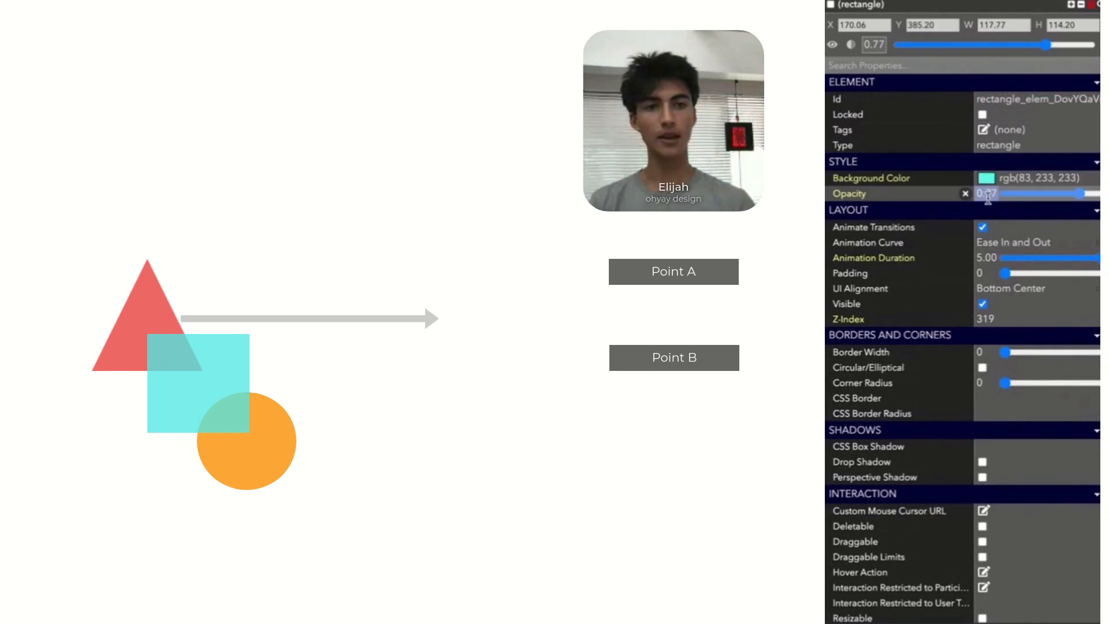
pyautogui.click(987, 195)
pyautogui.click(985, 258)
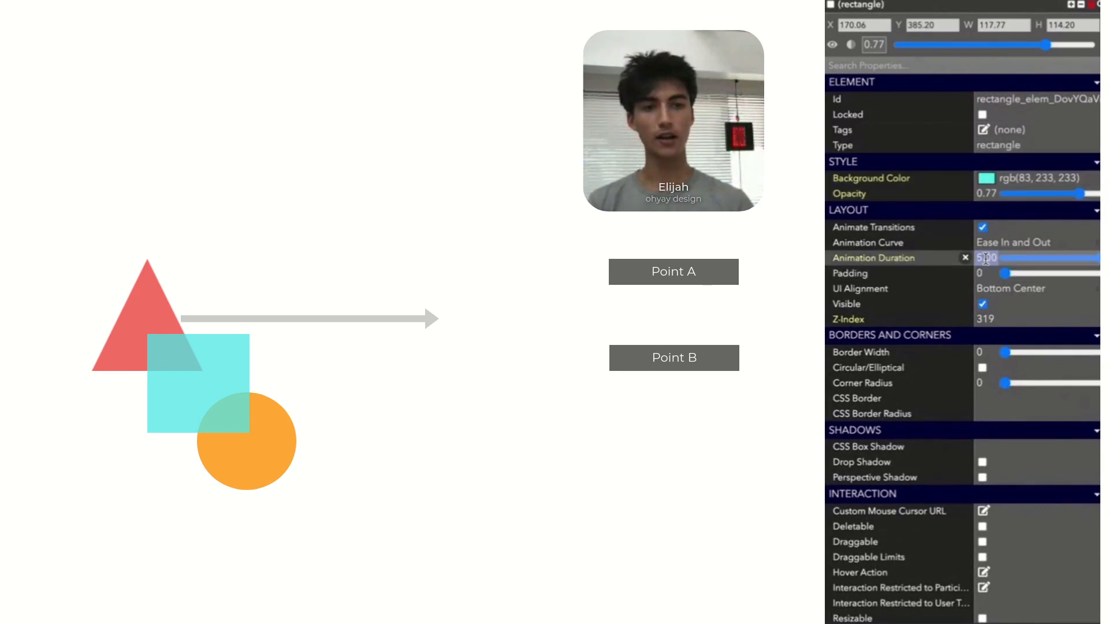
pyautogui.write('2')
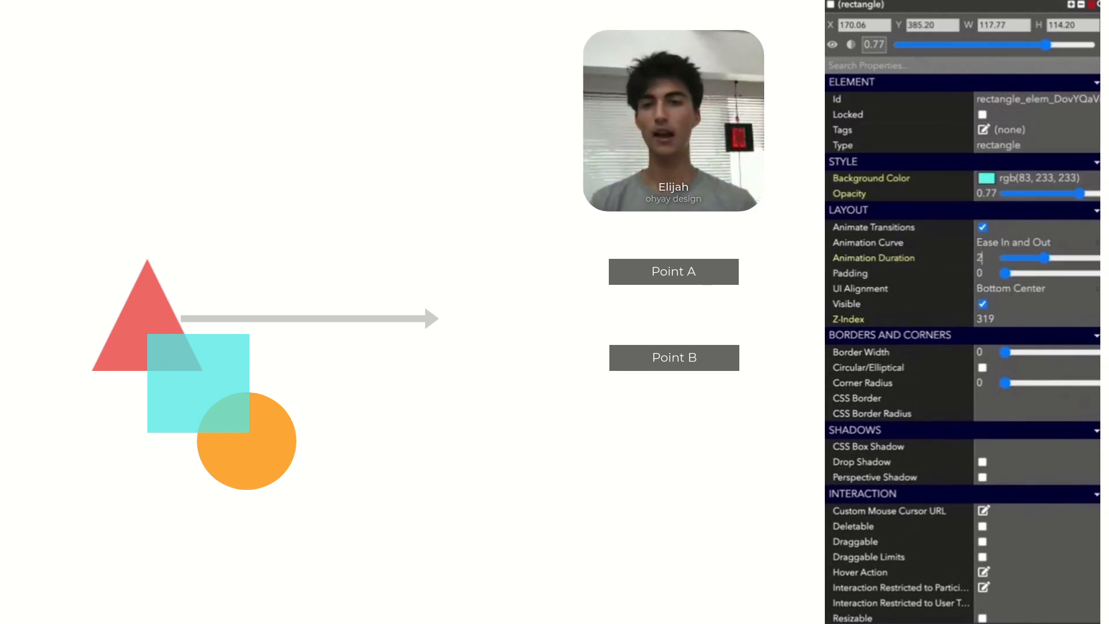
# Set the red triangle's animation duration to 3
pyautogui.click(146, 328)
pyautogui.click(985, 258)
pyautogui.write('2')
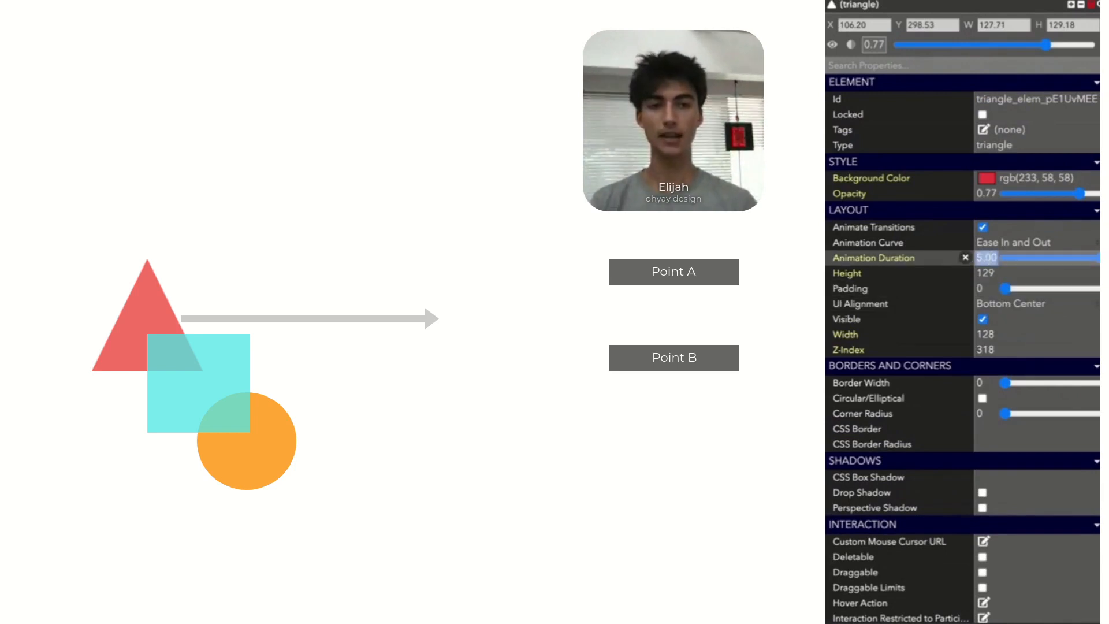
pyautogui.press('BackSpace')
pyautogui.write('3')
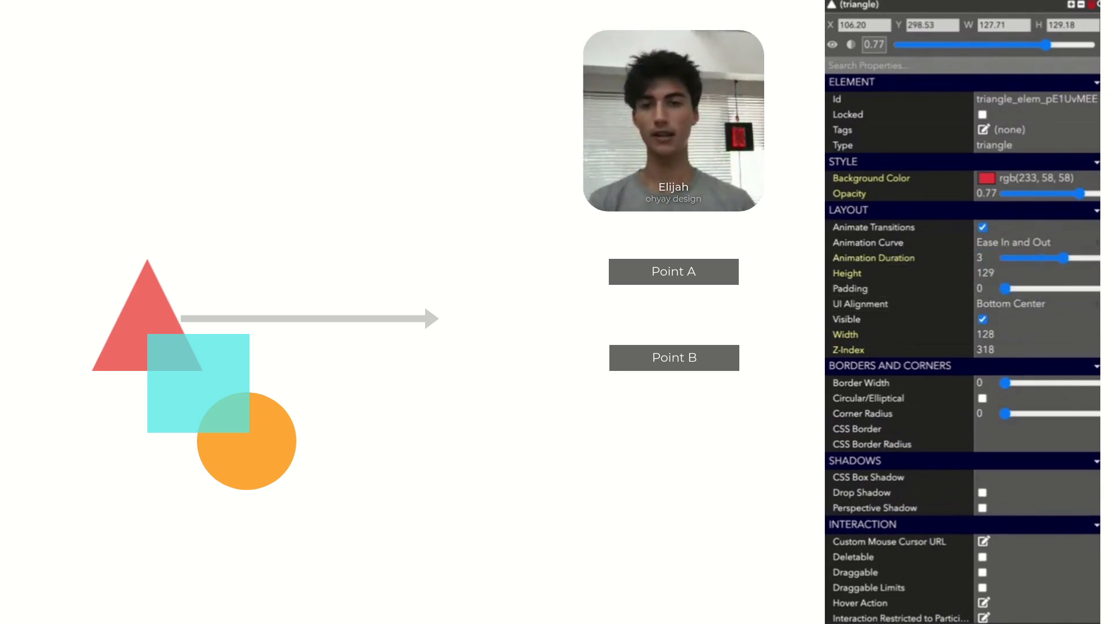
# Set the orange circle's animation duration to 4 and deselect it
pyautogui.click(247, 442)
pyautogui.click(985, 257)
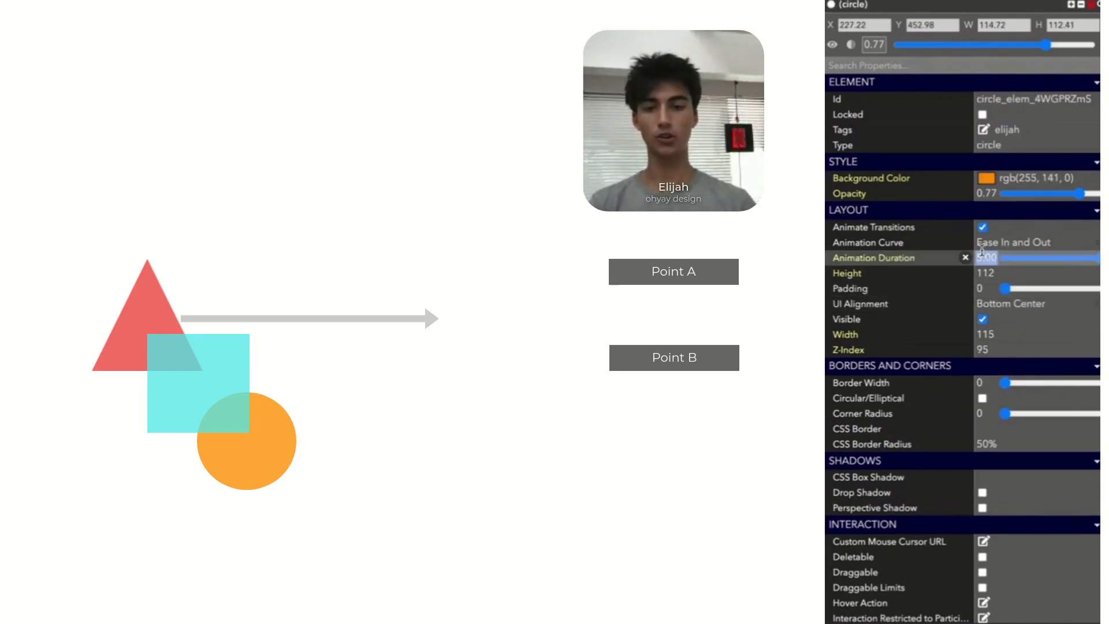
pyautogui.write('4')
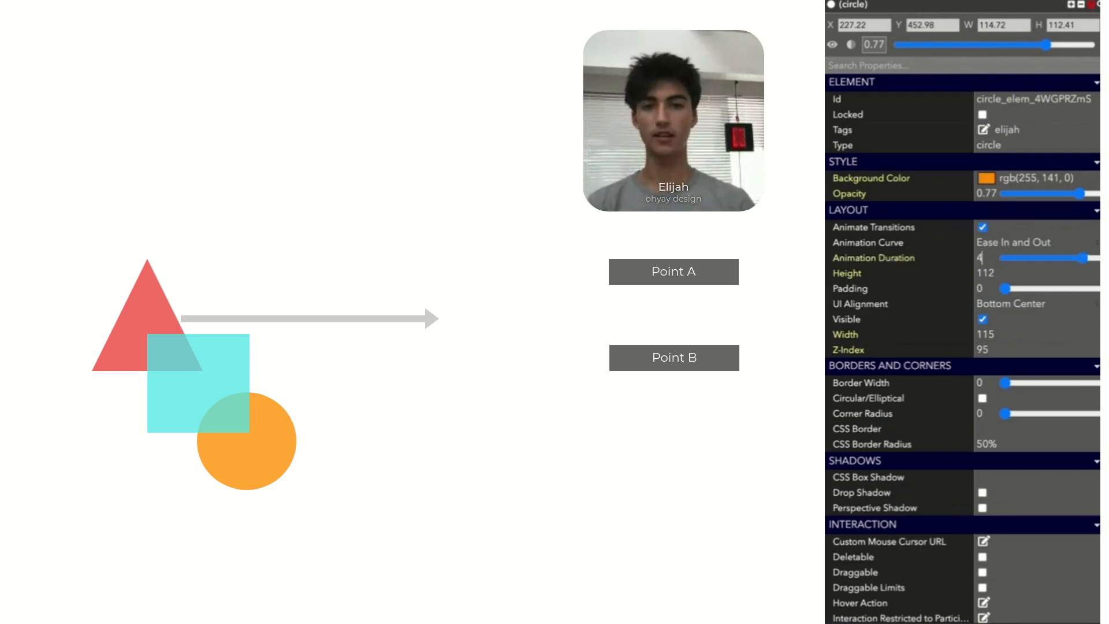
pyautogui.click(462, 433)
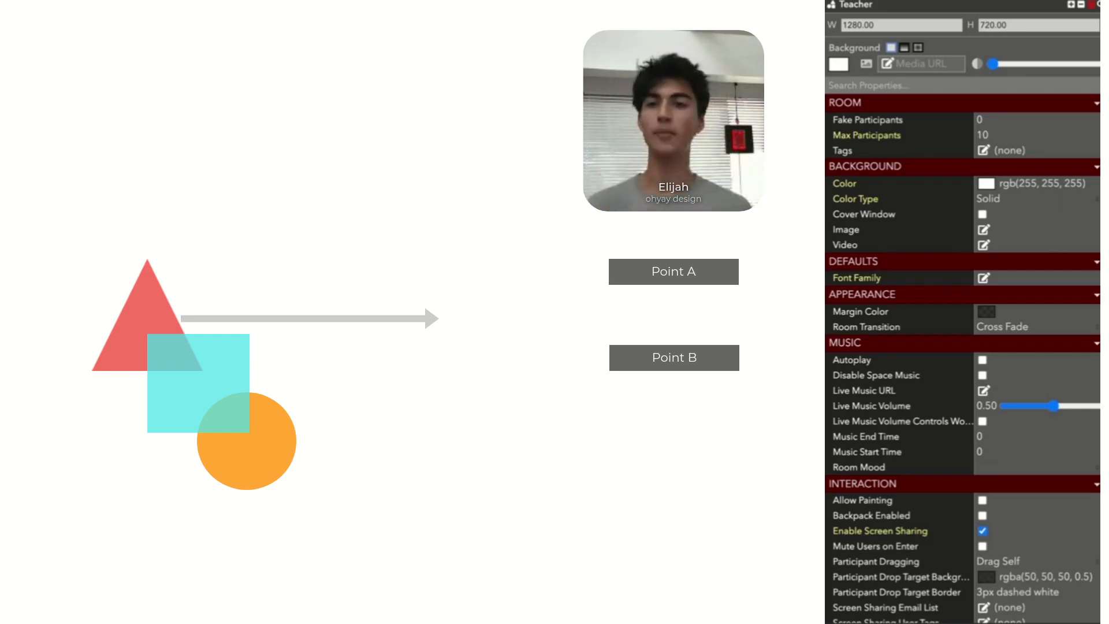
# Open the turquoise square's animation duration for editing
pyautogui.click(198, 383)
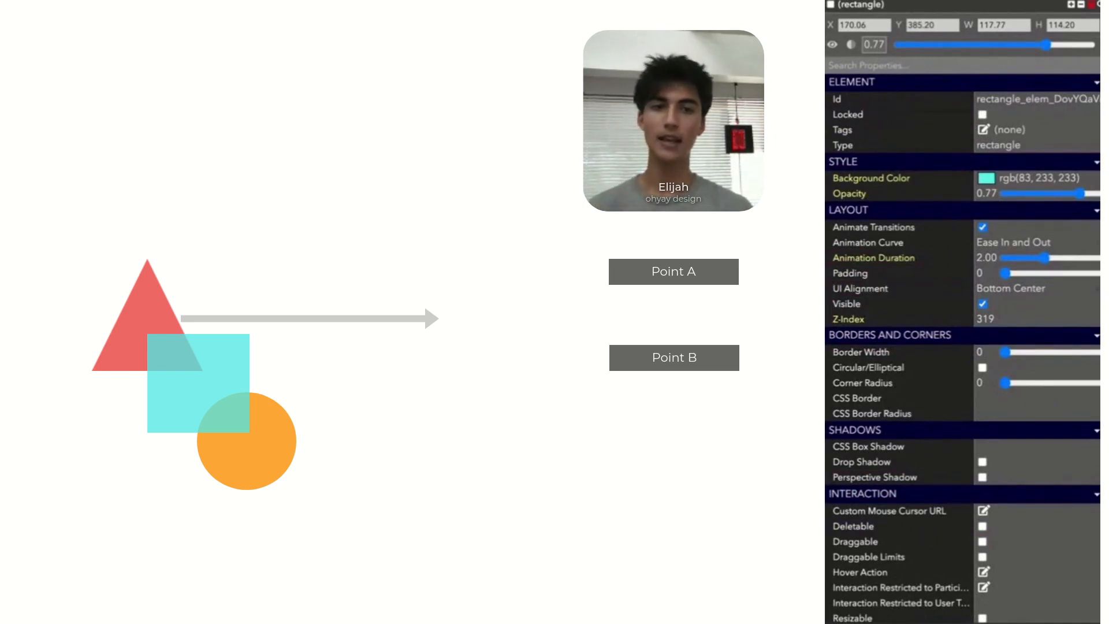
pyautogui.doubleClick(991, 256)
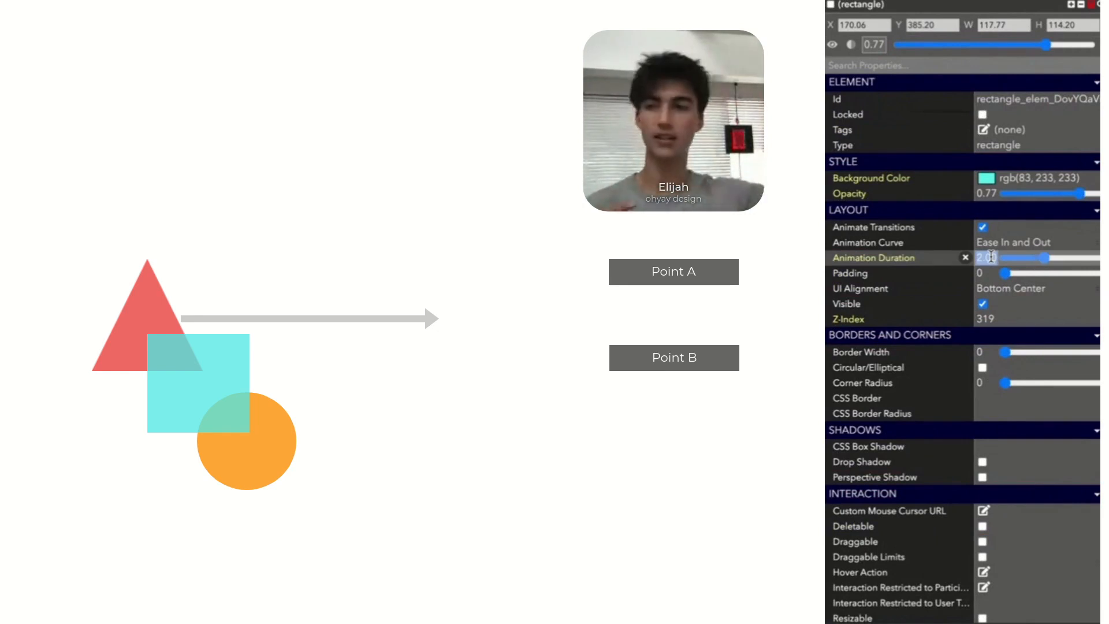
pyautogui.moveTo(673, 121); pyautogui.dragTo(646, 115)
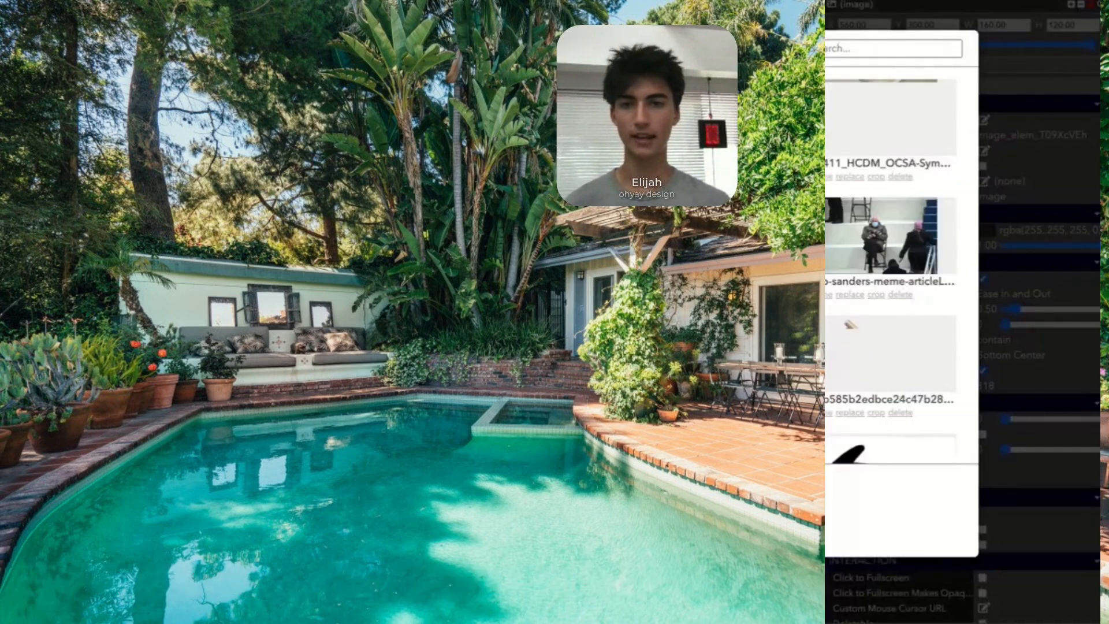
# Browse the uploaded image assets for a picture to use in the new image element
pyautogui.scroll(-8, 889, 260)
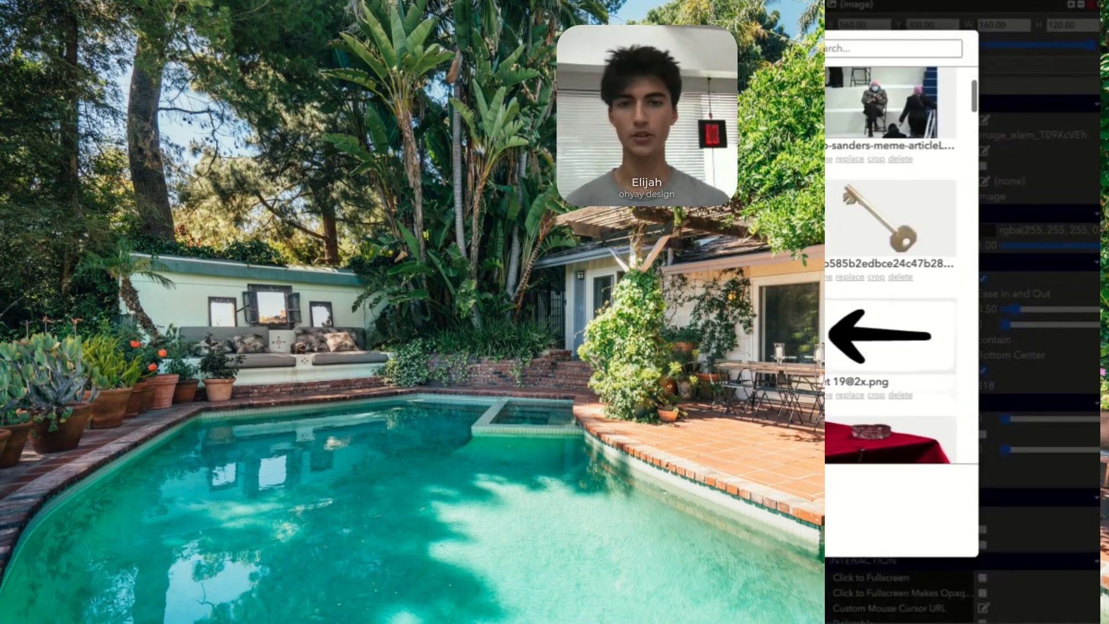
pyautogui.scroll(-6, 889, 260)
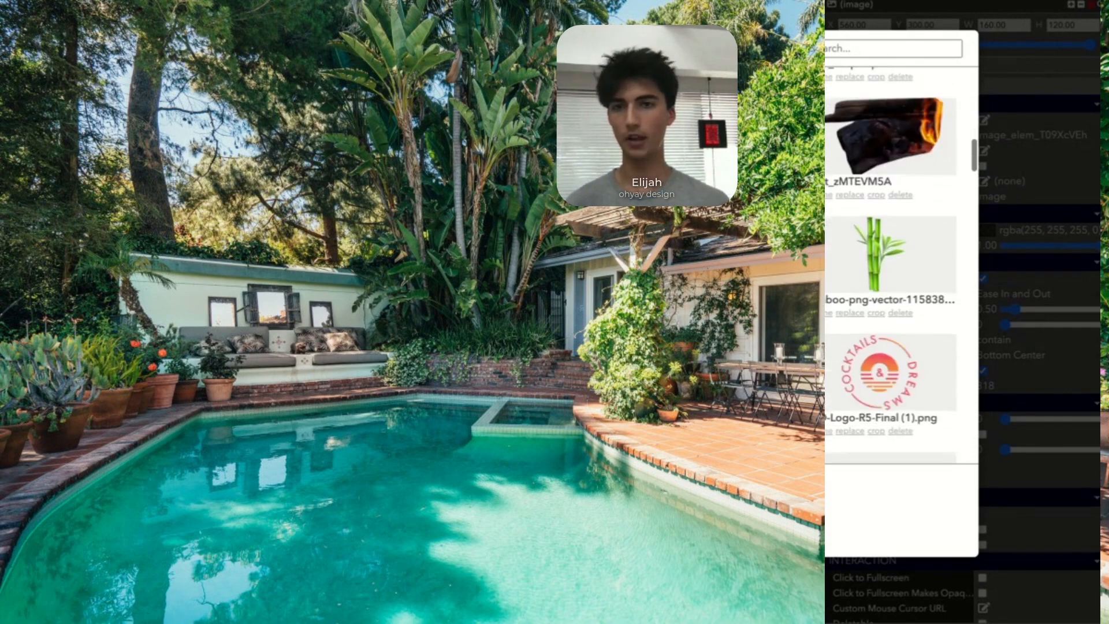
pyautogui.scroll(-1, 889, 260)
pyautogui.moveTo(890, 35); pyautogui.dragTo(1106, 46)
pyautogui.scroll(-1, 876, 280)
pyautogui.scroll(-4, 876, 280)
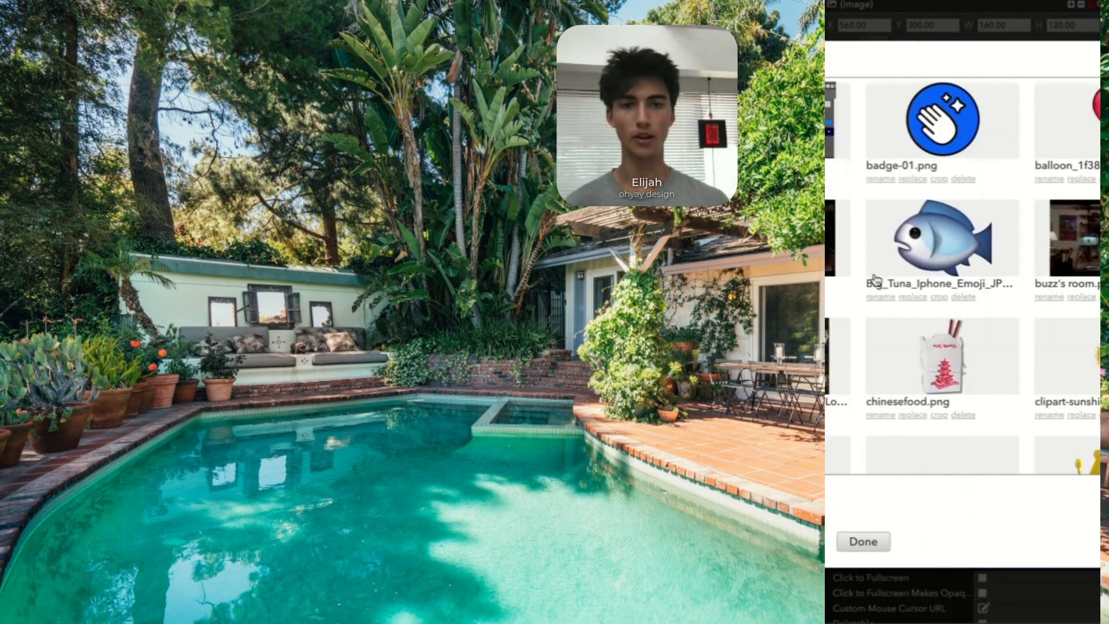
pyautogui.scroll(-8, 876, 280)
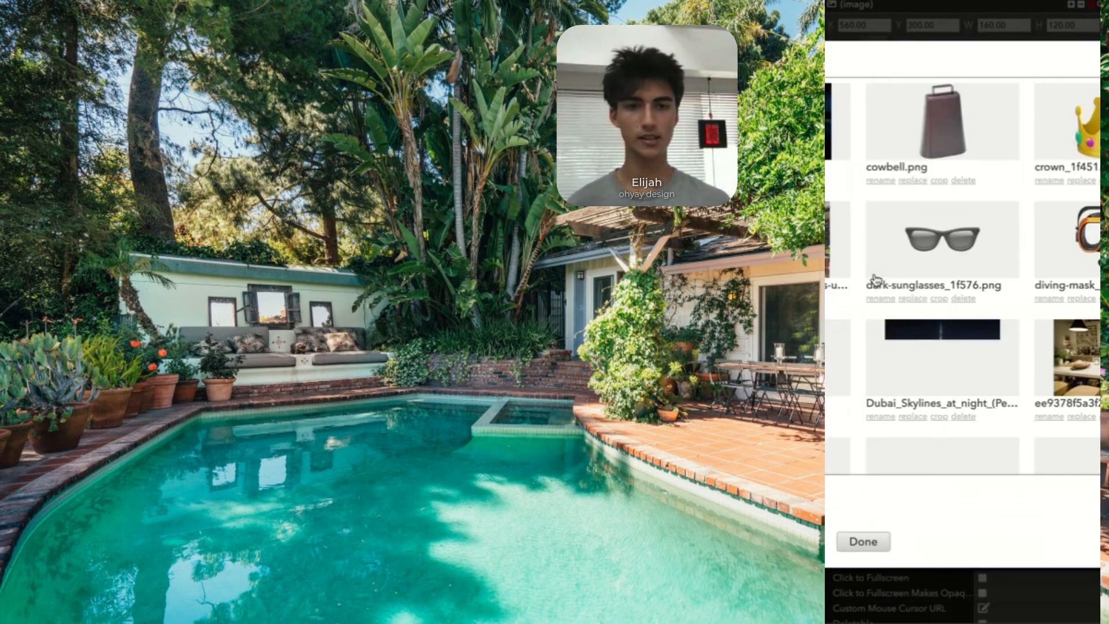
pyautogui.moveTo(841, 61); pyautogui.dragTo(727, 57)
pyautogui.scroll(-12, 841, 228)
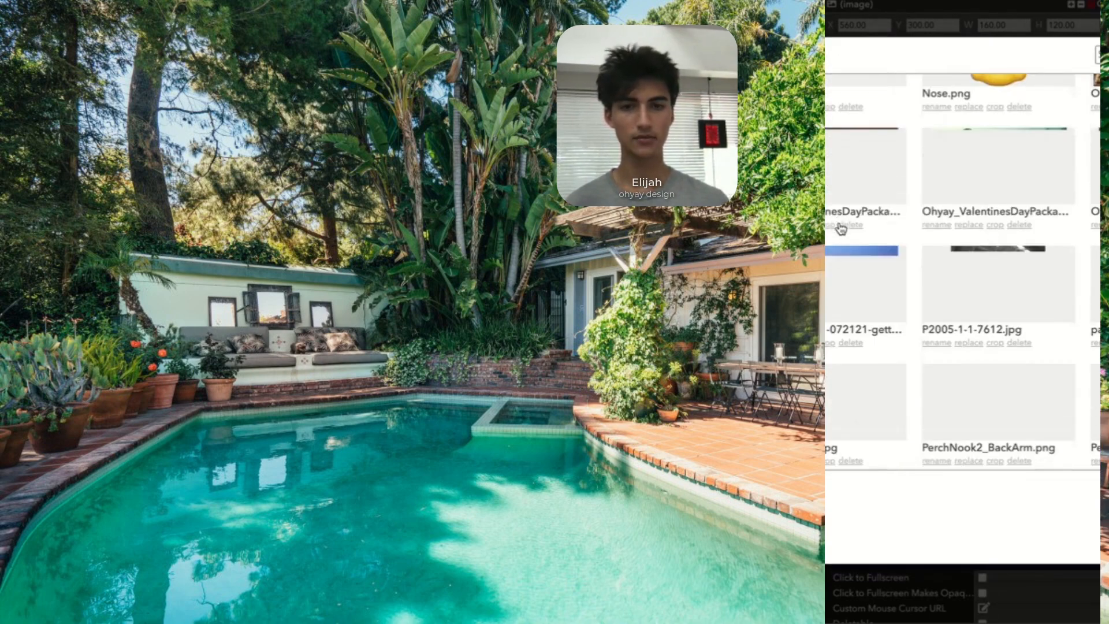
pyautogui.click(926, 116)
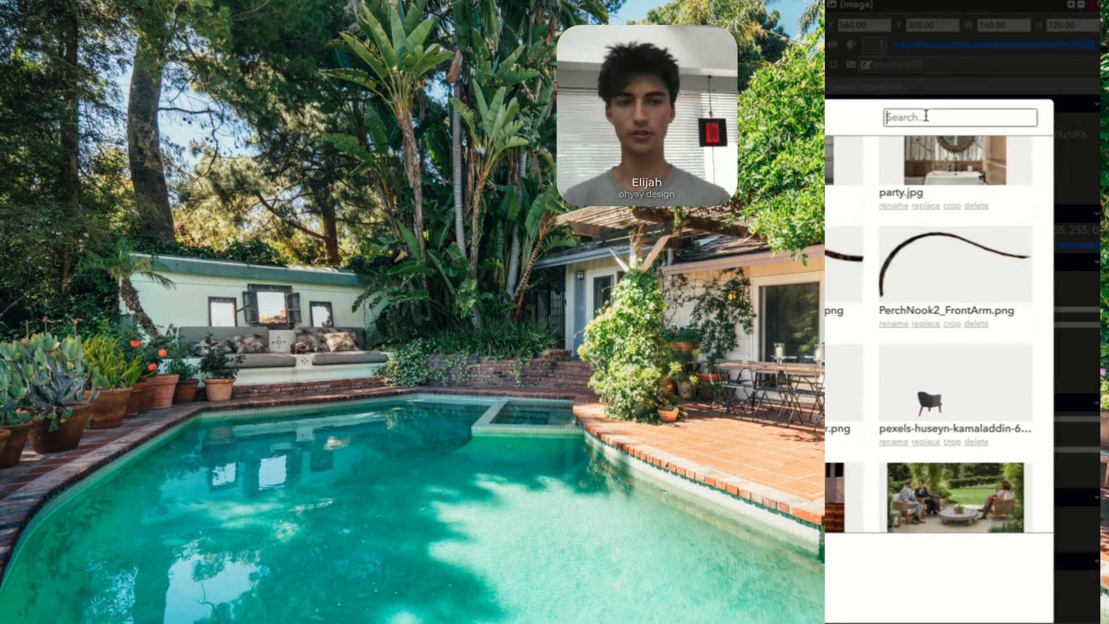
pyautogui.write('sun')
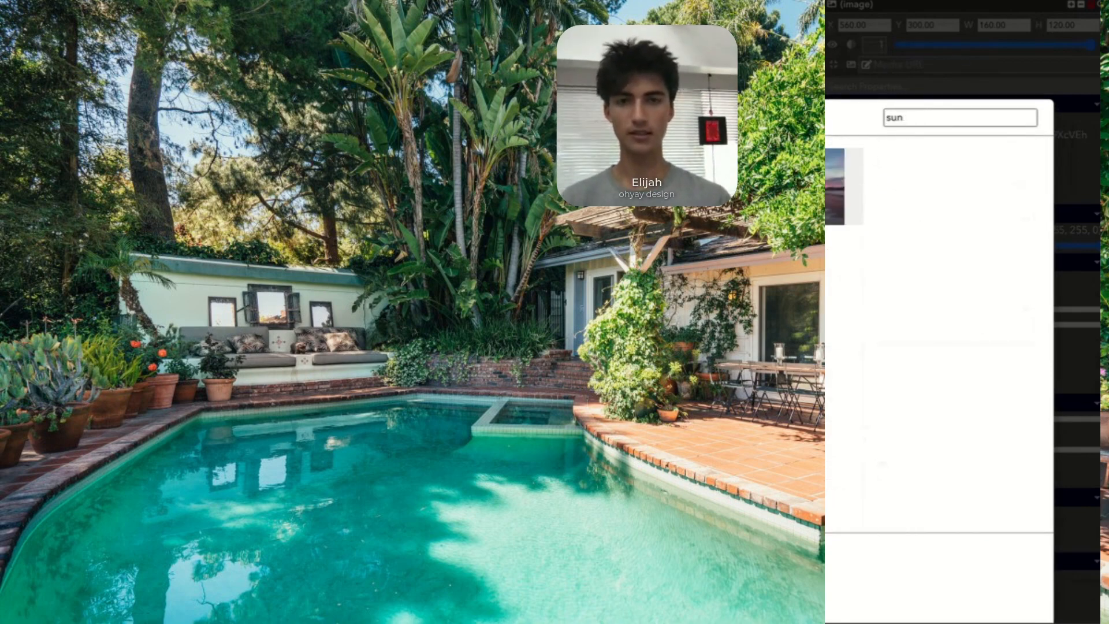
pyautogui.moveTo(673, 127); pyautogui.dragTo(919, 208)
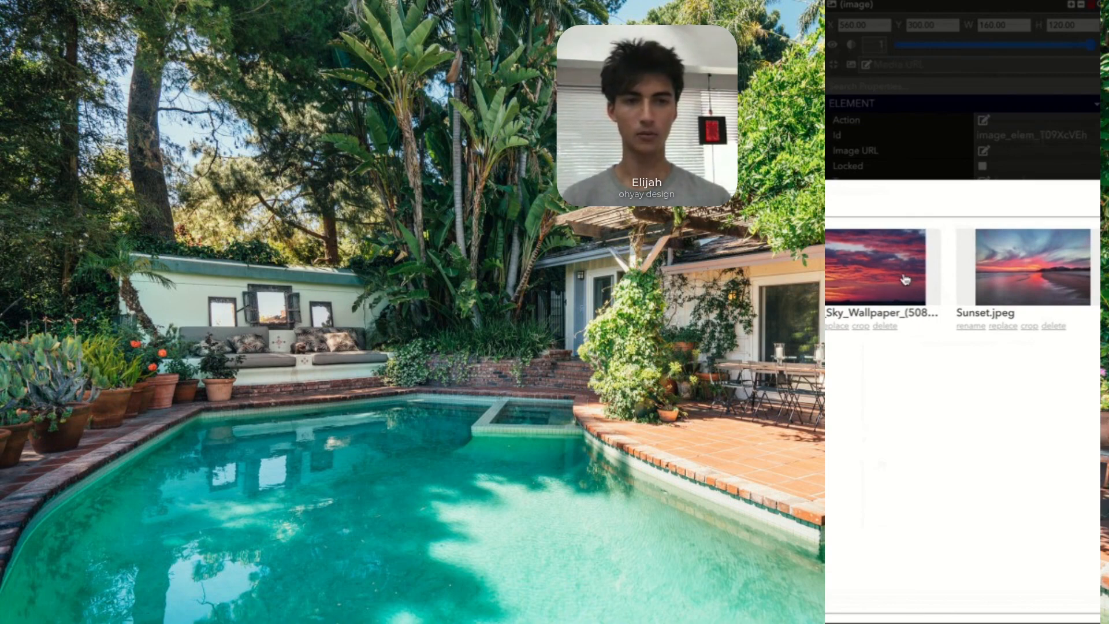
pyautogui.click(869, 265)
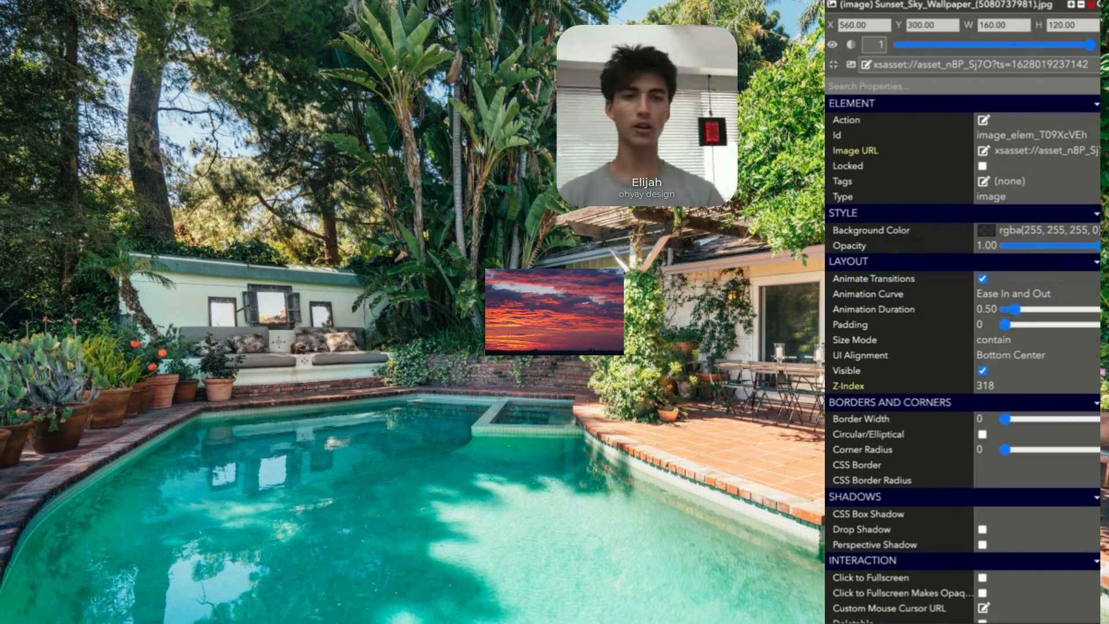
# Enlarge the sunset image from the room's upper-left corner to about 909 wide by 720 high
pyautogui.moveTo(624, 363); pyautogui.dragTo(1107, 621)
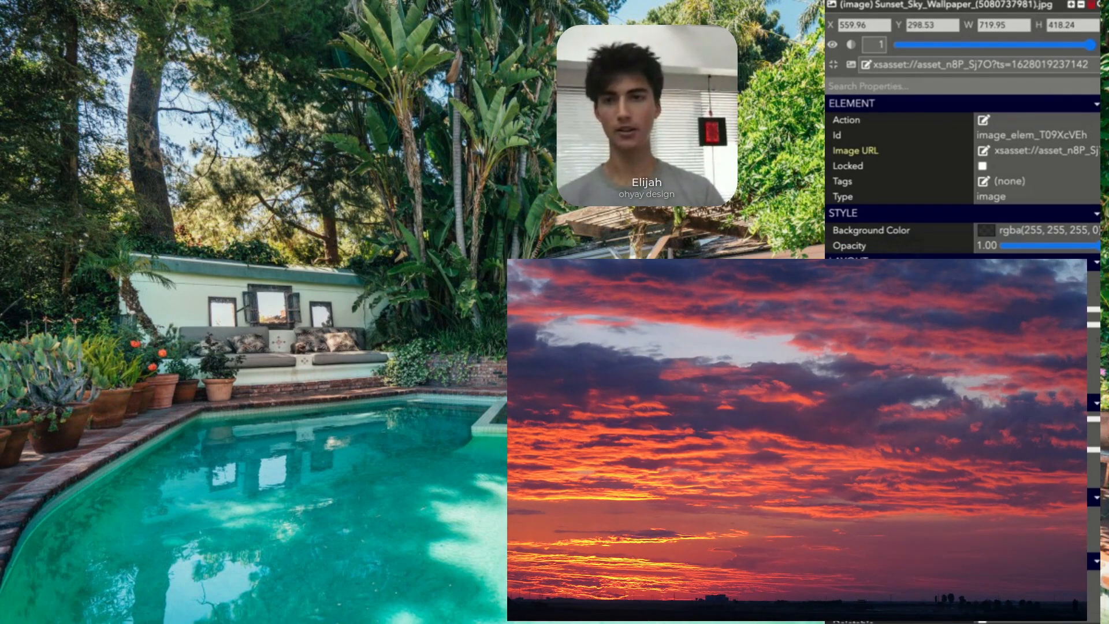
pyautogui.moveTo(485, 259); pyautogui.dragTo(0, 0)
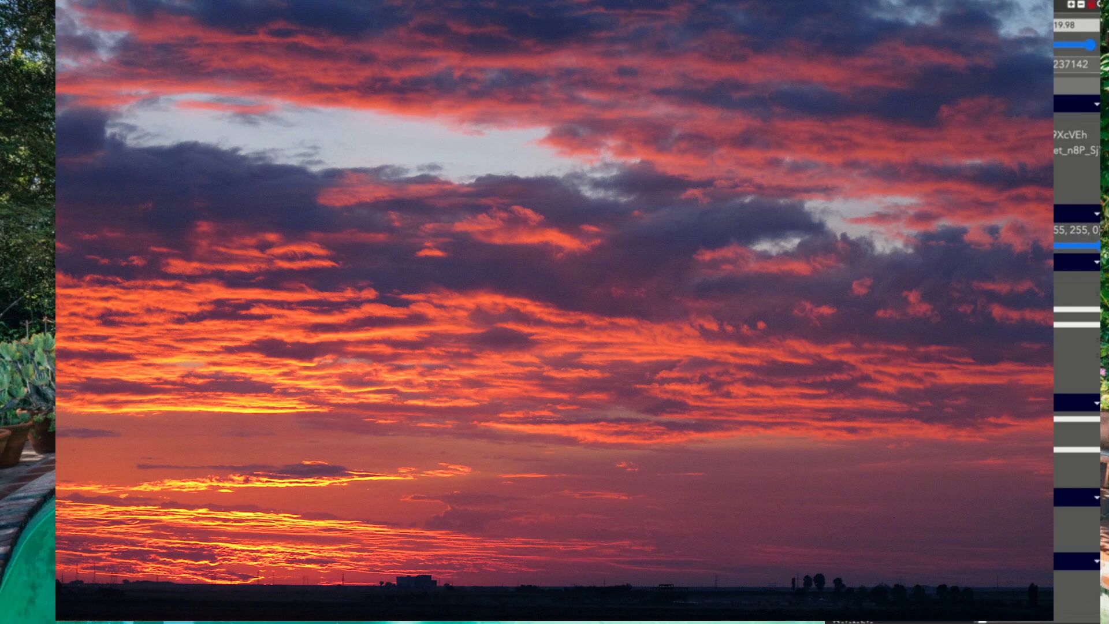
pyautogui.moveTo(1108, 310); pyautogui.dragTo(788, 310)
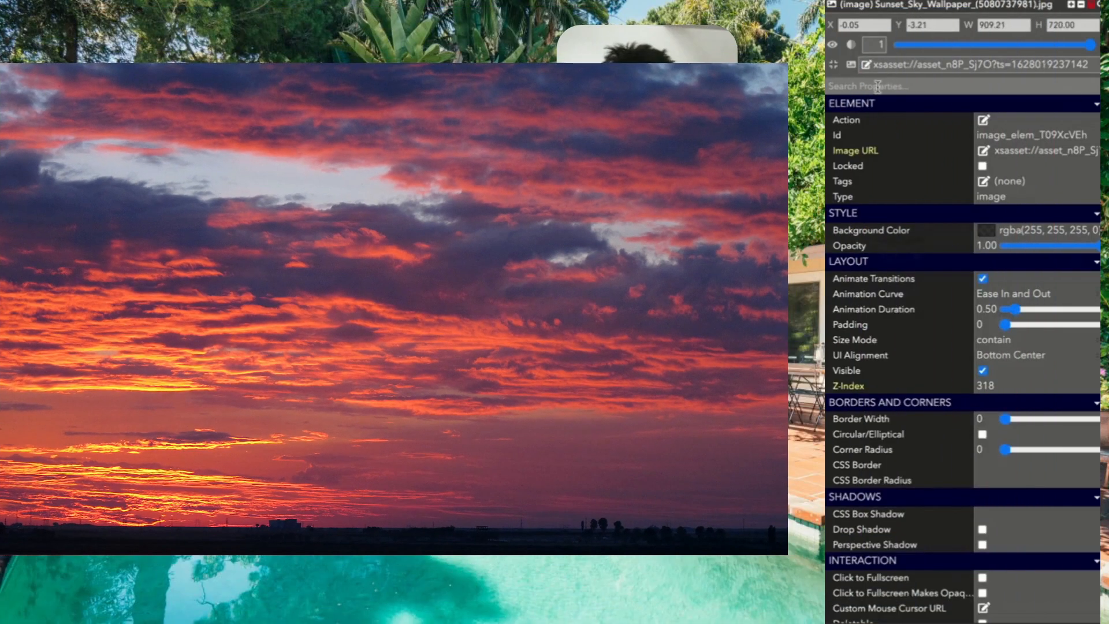
# Try the cover size mode on the sunset image and switch it back to contain
pyautogui.click(834, 67)
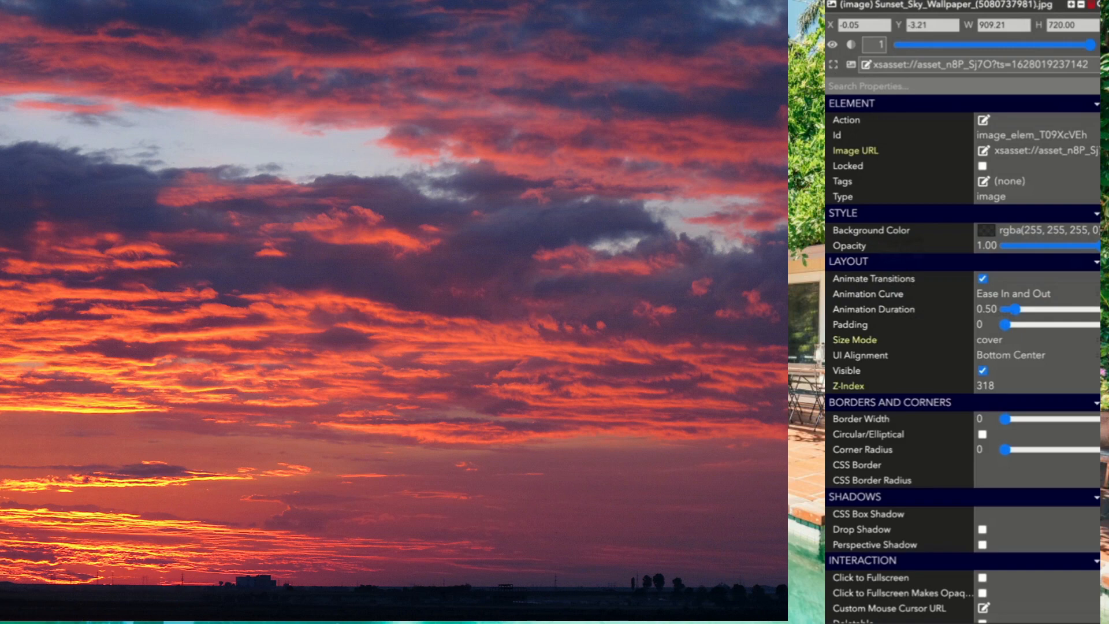
pyautogui.click(833, 65)
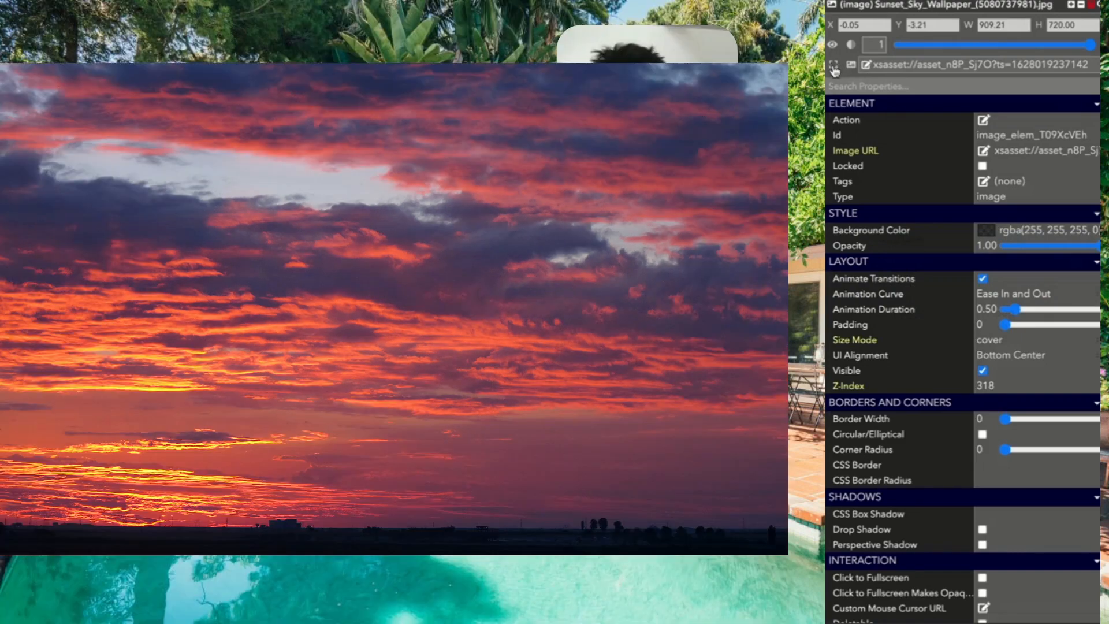
# Set the sunset image's size mode to cover and widen it across the room to about 1286 wide by 720 high
pyautogui.click(832, 69)
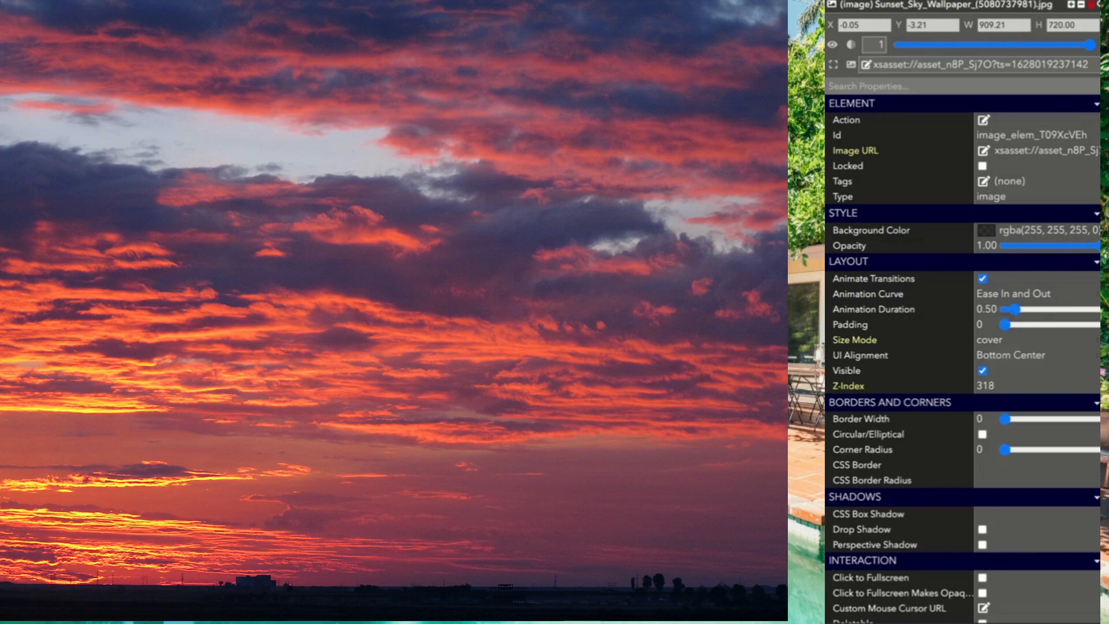
pyautogui.moveTo(788, 310); pyautogui.dragTo(1108, 310)
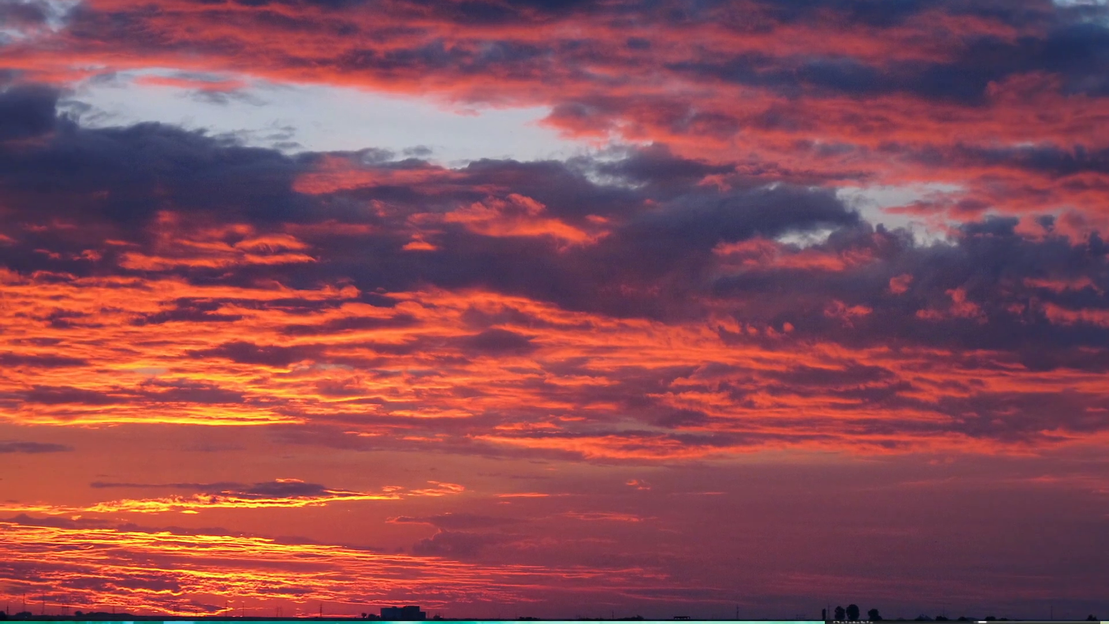
pyautogui.moveTo(1085, 182); pyautogui.dragTo(1068, 182)
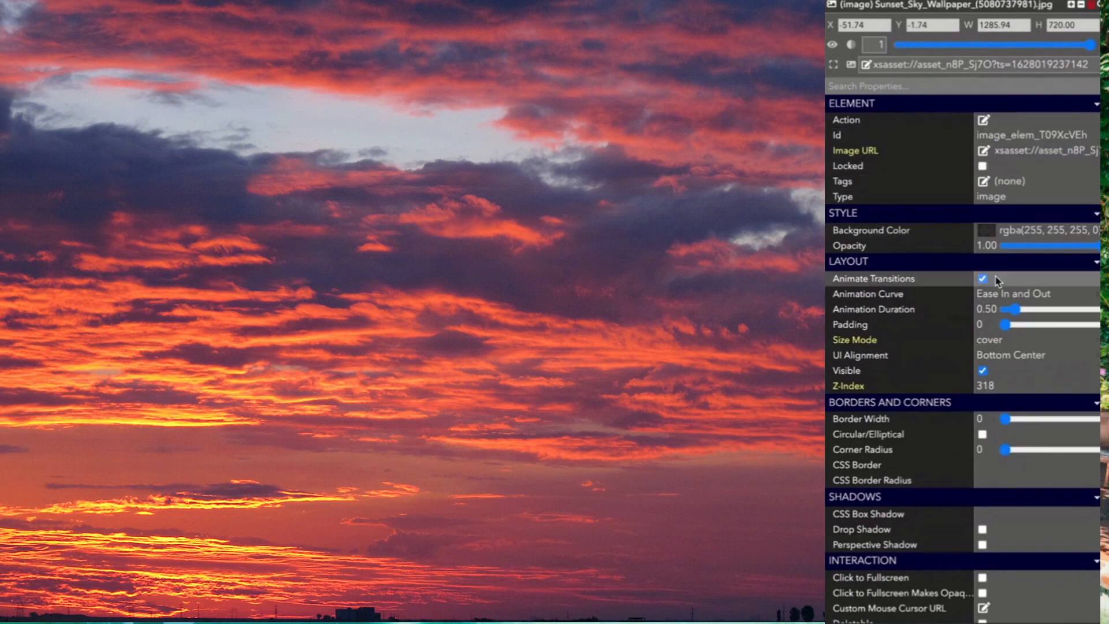
# Search the sunset image's properties for "blur" and set the blur to 8
pyautogui.click(923, 87)
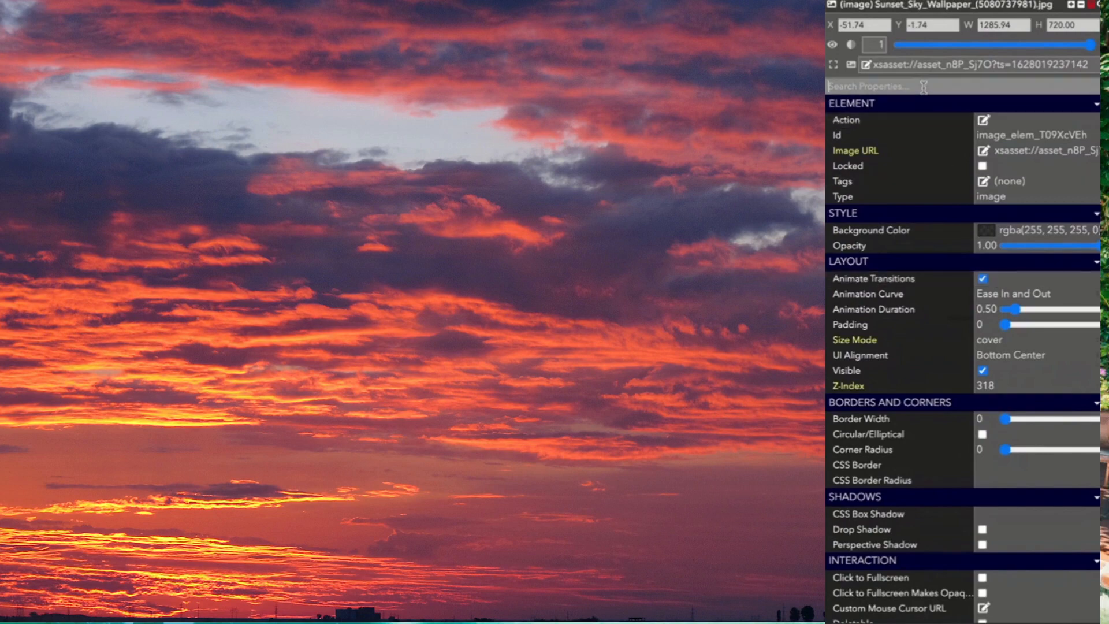
pyautogui.write('b')
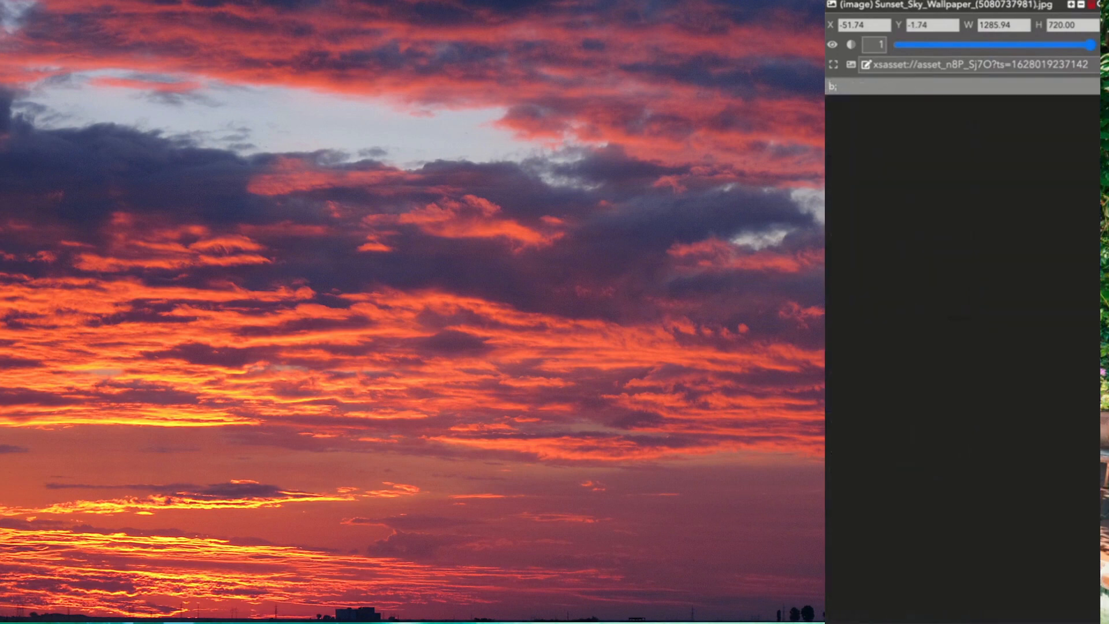
pyautogui.write('lu')
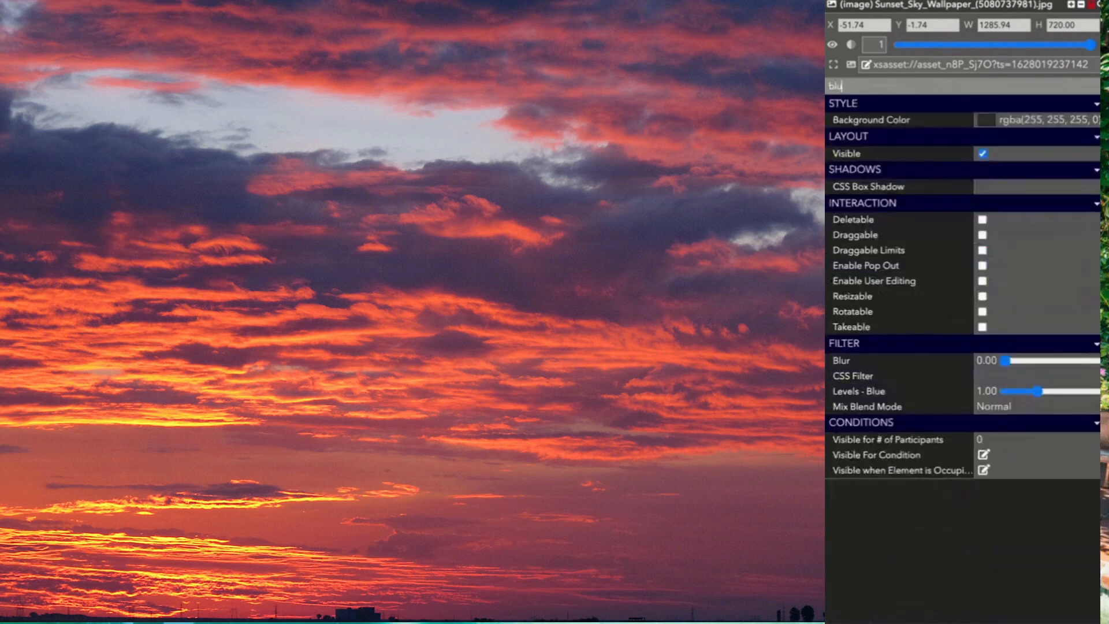
pyautogui.write('r')
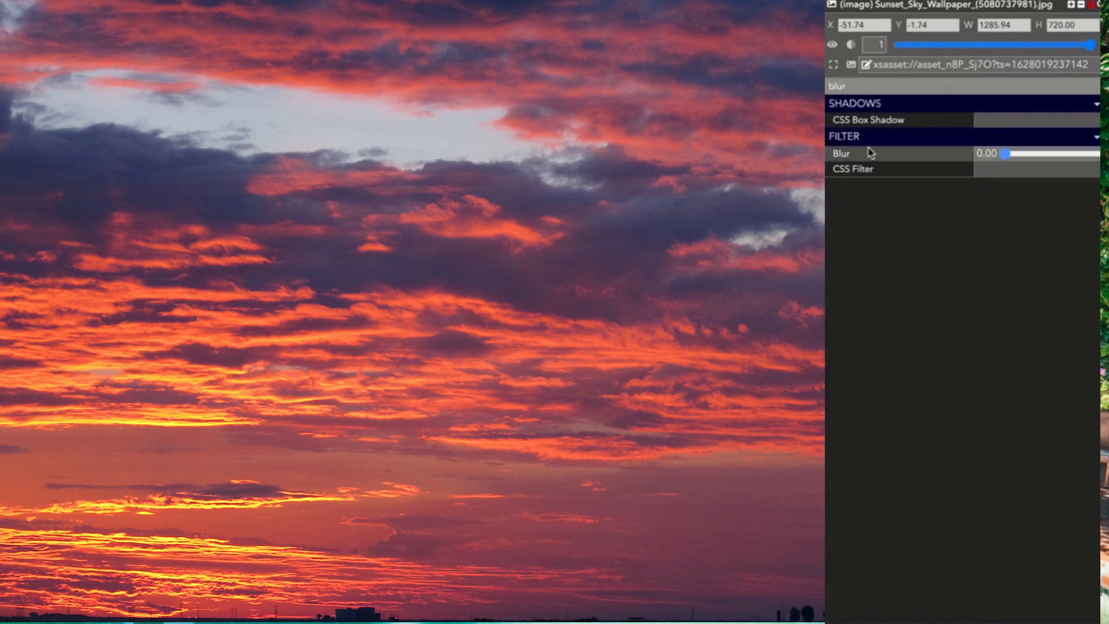
pyautogui.click(989, 151)
pyautogui.write('8')
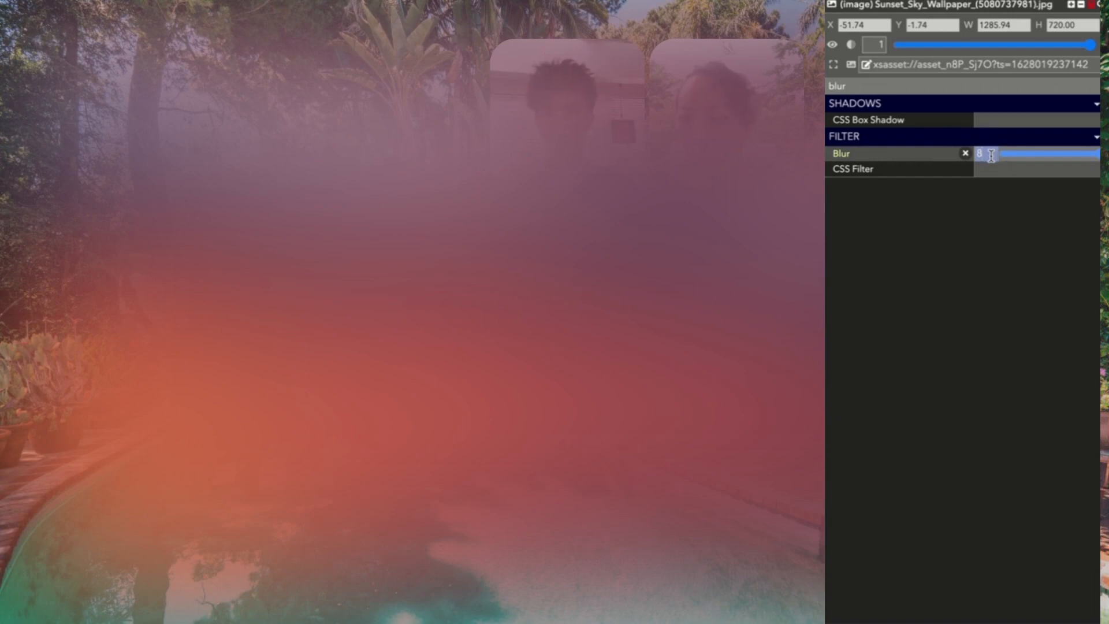
pyautogui.write('8')
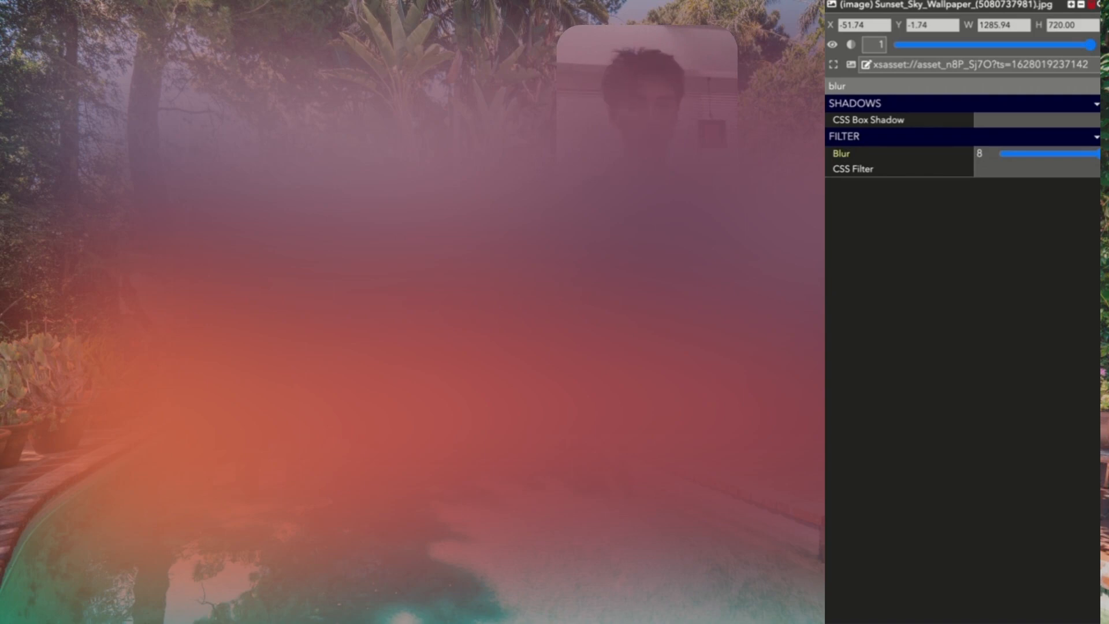
# Set the sunset image's blur to 10 and reduce its opacity to 0.82
pyautogui.click(980, 155)
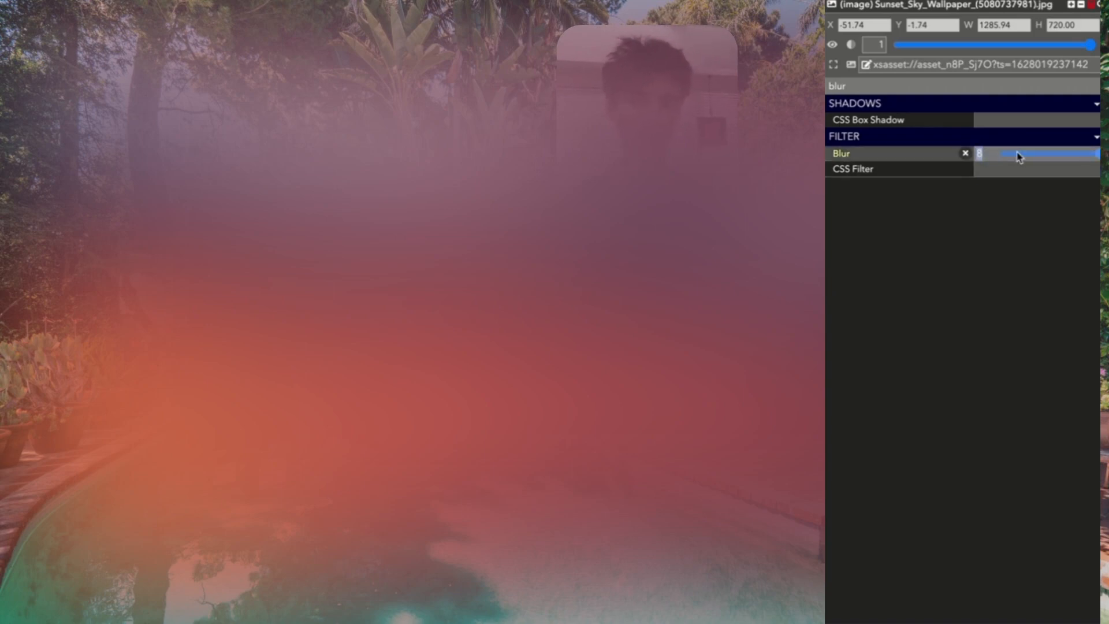
pyautogui.write('10')
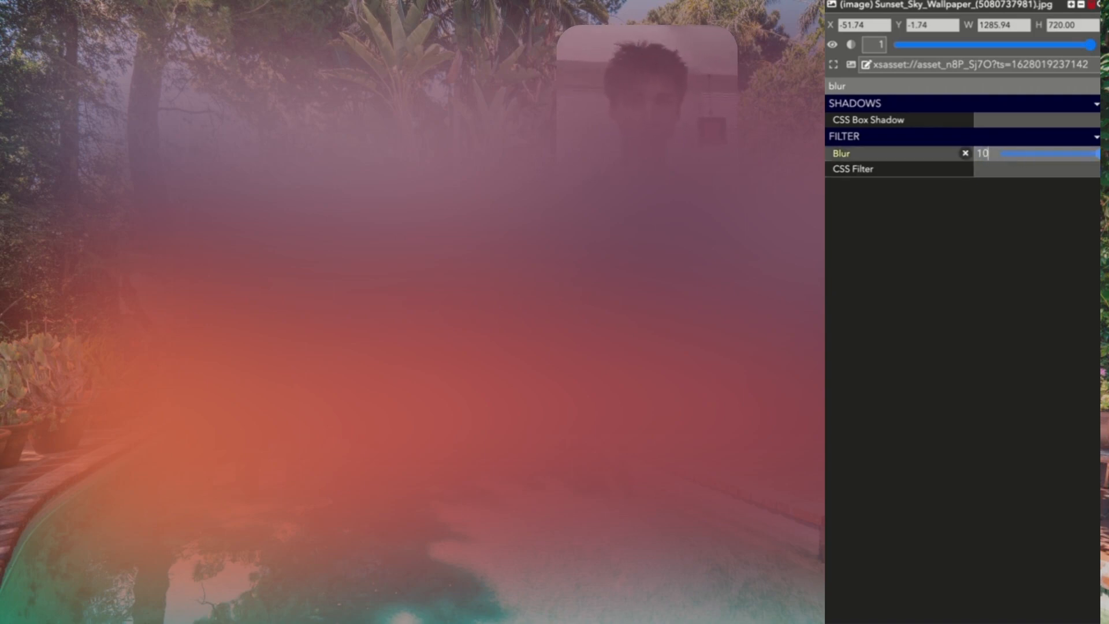
pyautogui.moveTo(1084, 48); pyautogui.dragTo(1056, 50)
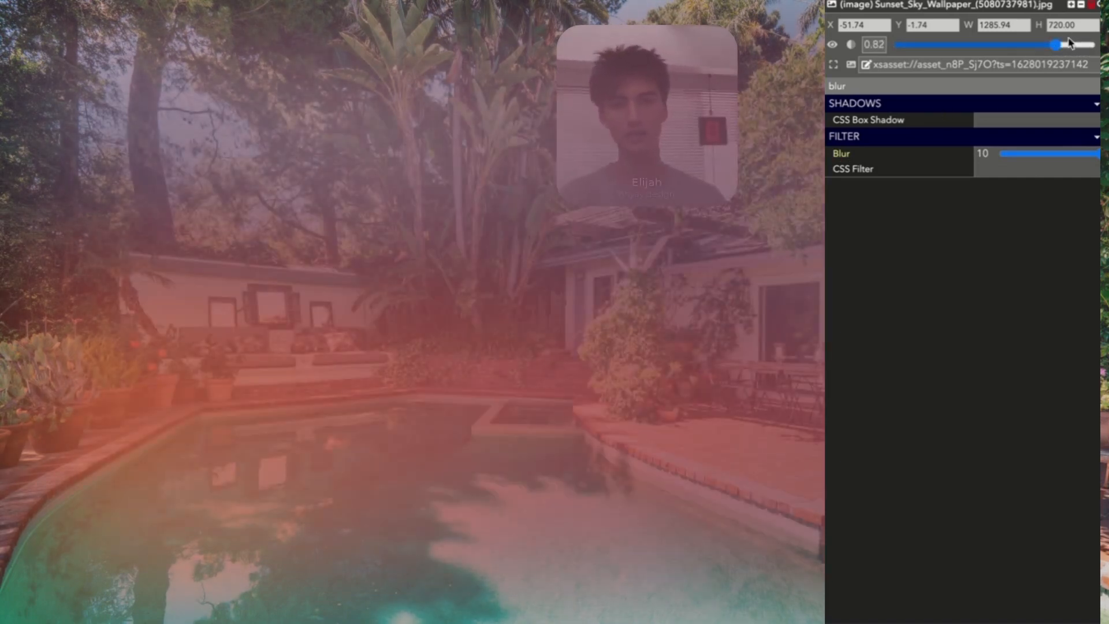
# Search the sunset image's properties for "mix" and set its mix blend mode to Multiply
pyautogui.click(935, 86)
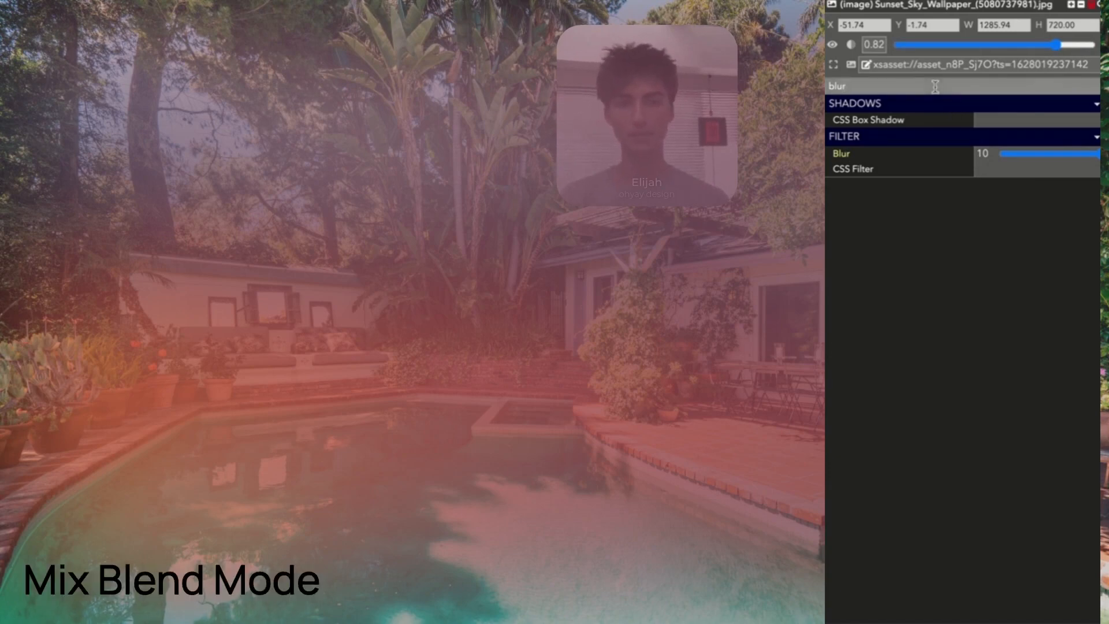
pyautogui.hotkey('ctrl', 'a')
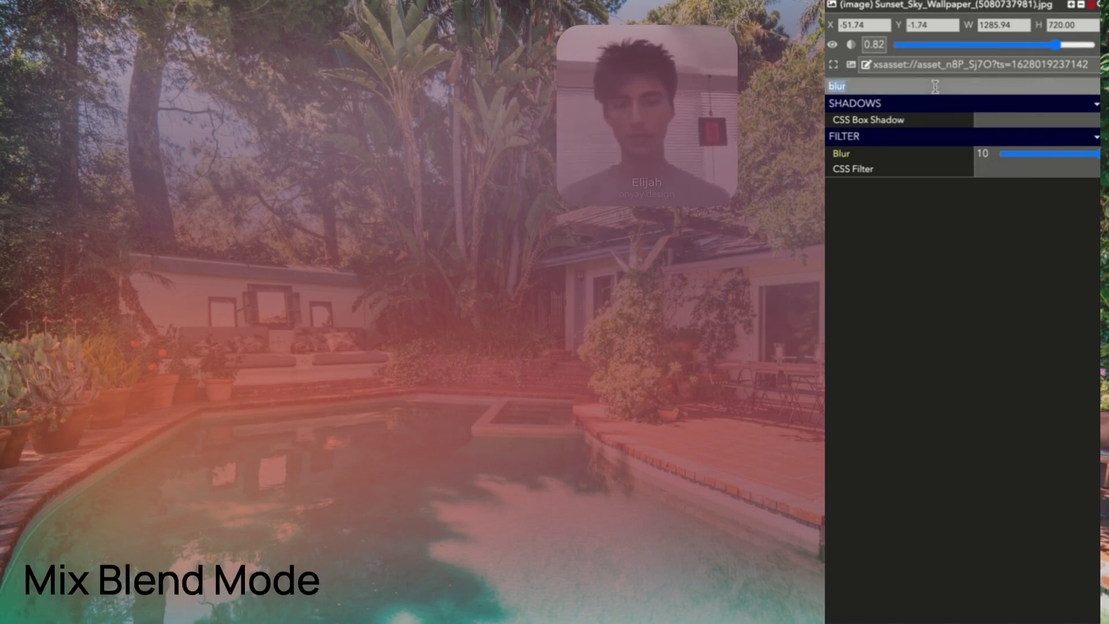
pyautogui.write('mi')
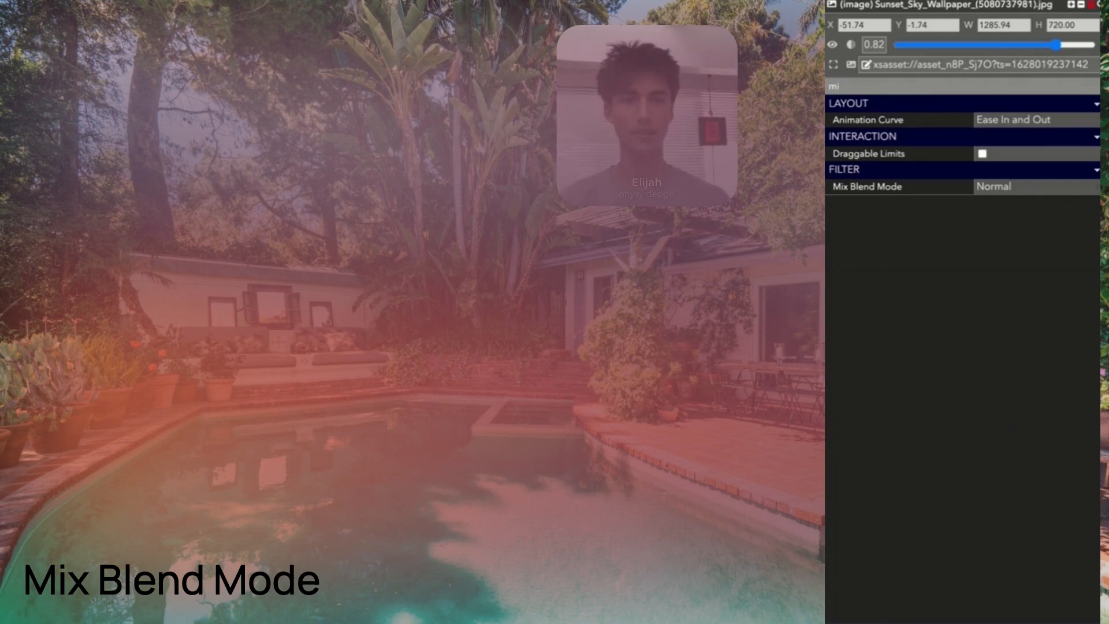
pyautogui.write('x')
pyautogui.click(1010, 120)
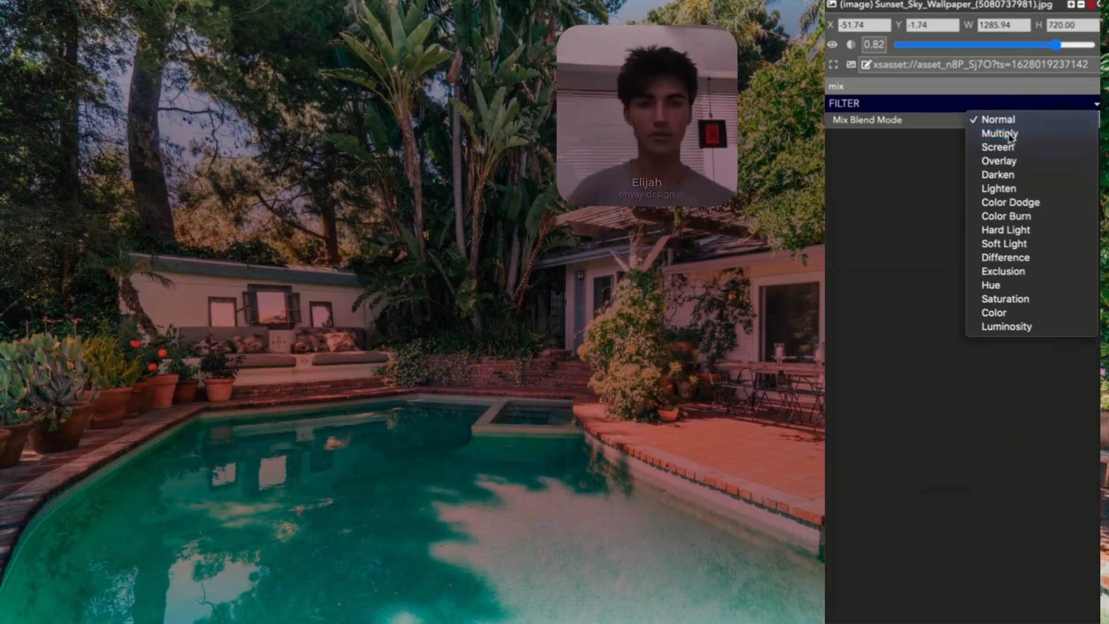
pyautogui.click(1009, 135)
# Change the sunset image's mix blend mode to Overlay
pyautogui.click(1011, 121)
pyautogui.click(1011, 127)
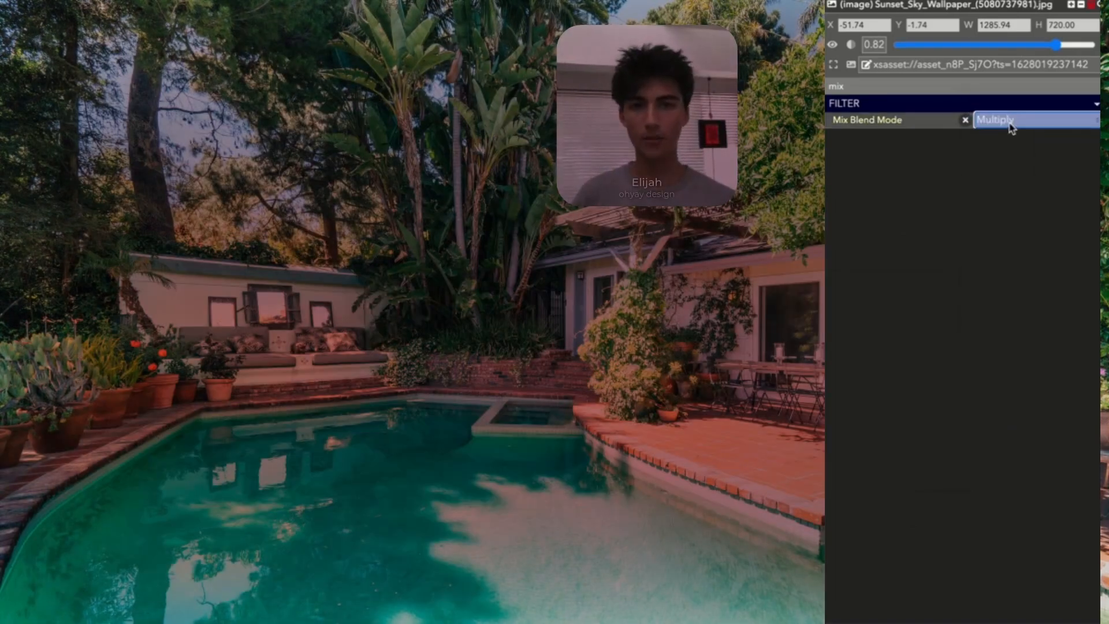
pyautogui.click(1011, 125)
pyautogui.click(1011, 136)
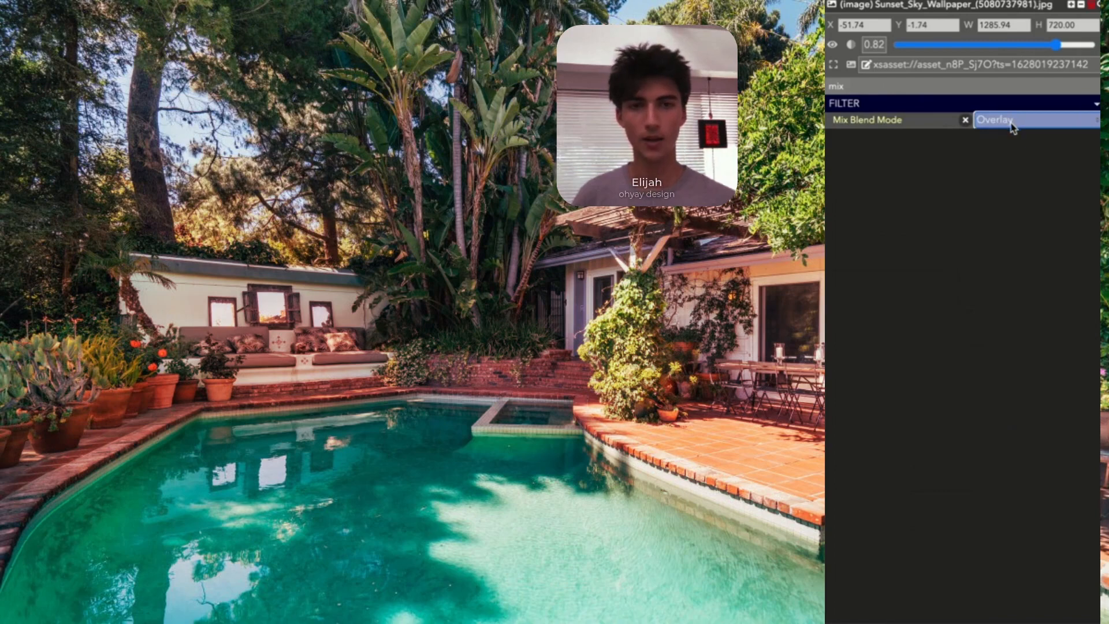
# Raise the sunset image's opacity to 1, lower it to 0 to compare the room without the effect, and restore it to 1
pyautogui.moveTo(1058, 50); pyautogui.dragTo(1091, 48)
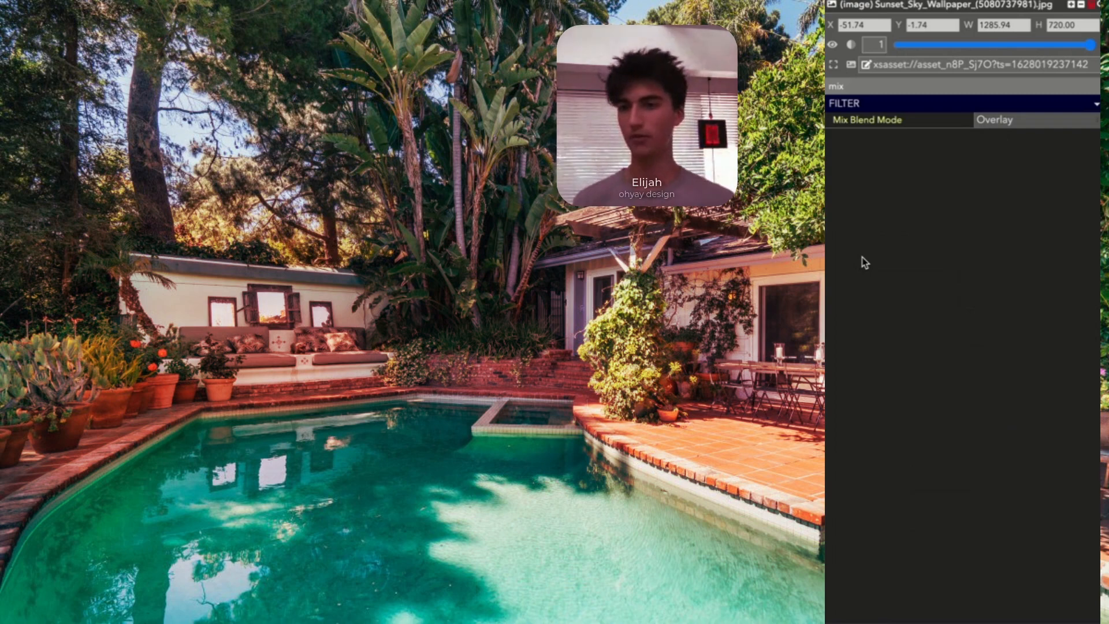
pyautogui.moveTo(1080, 45); pyautogui.dragTo(877, 47)
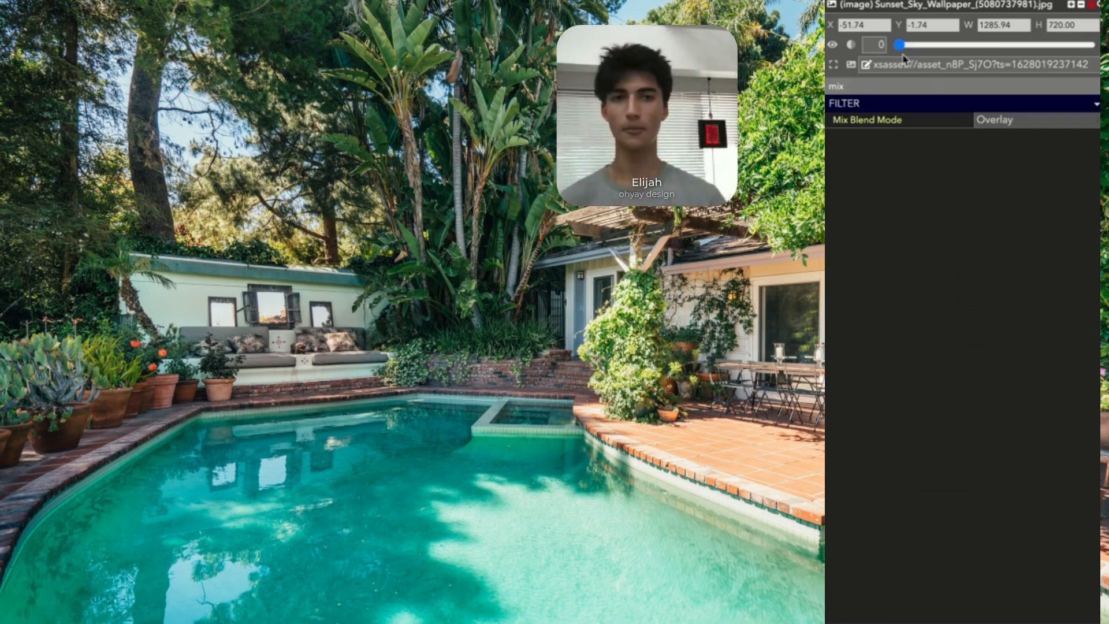
pyautogui.moveTo(899, 45); pyautogui.dragTo(1091, 45)
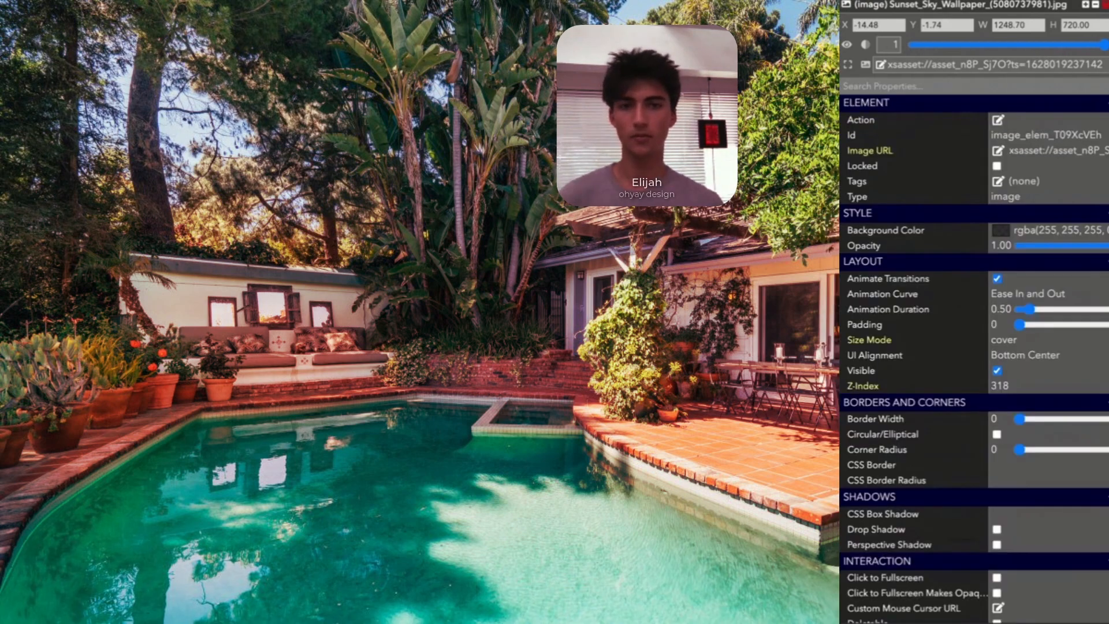
# Shift the sunset overlay partly off the room's left side and realign it with the room's upper-left corner
pyautogui.moveTo(528, 311); pyautogui.dragTo(397, 312)
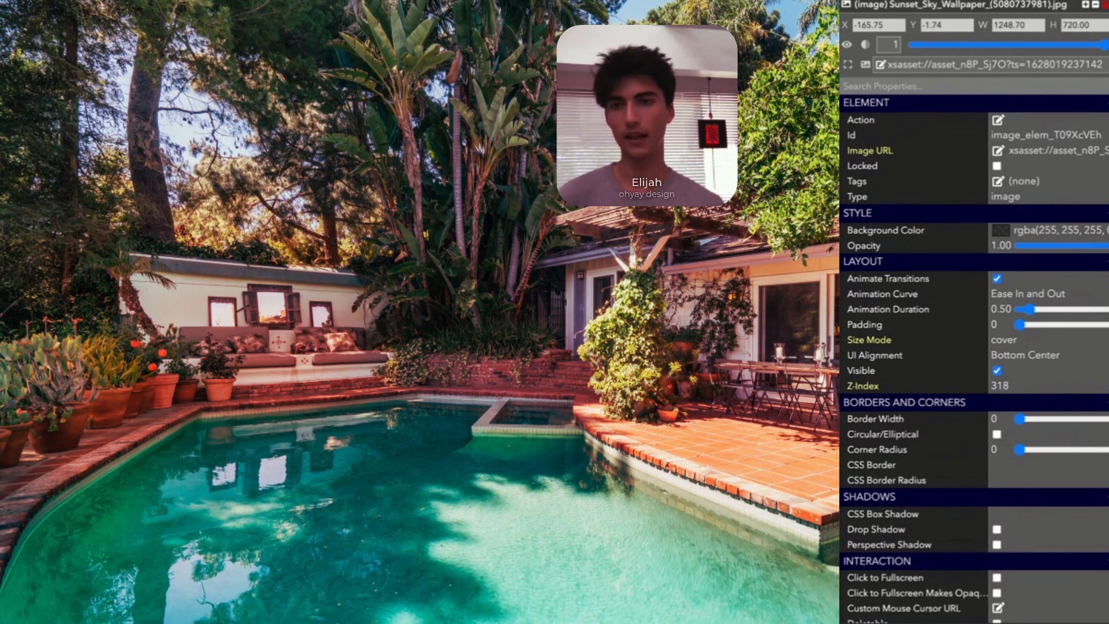
pyautogui.moveTo(397, 312); pyautogui.dragTo(541, 314)
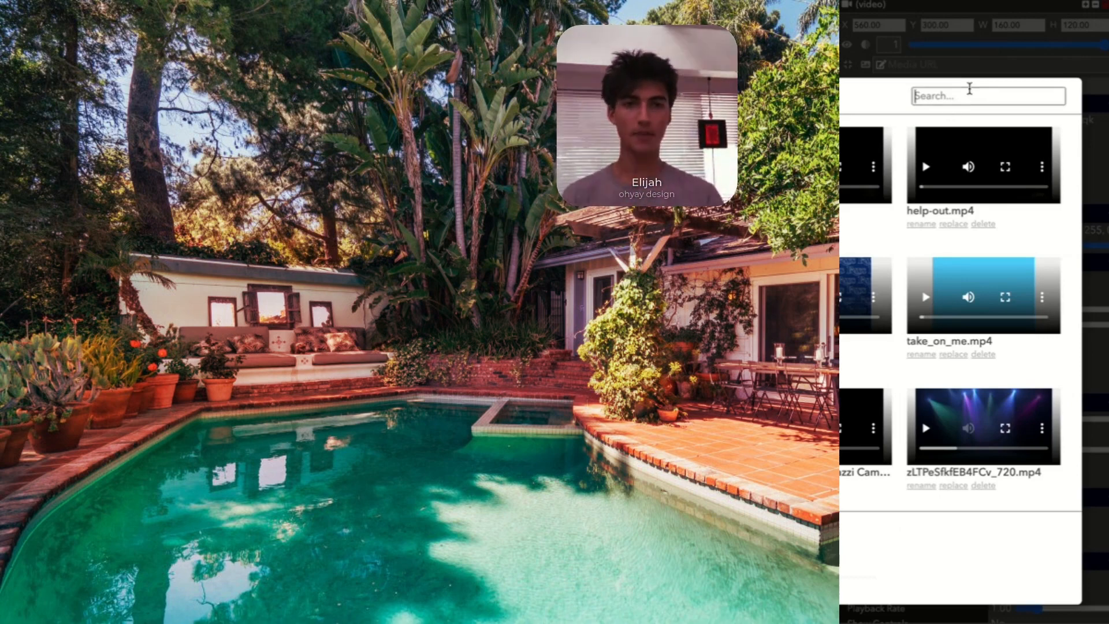
# Search the video assets for "cloud" and use the "Clouds passing by" clip as the new video element's media
pyautogui.write('cloud')
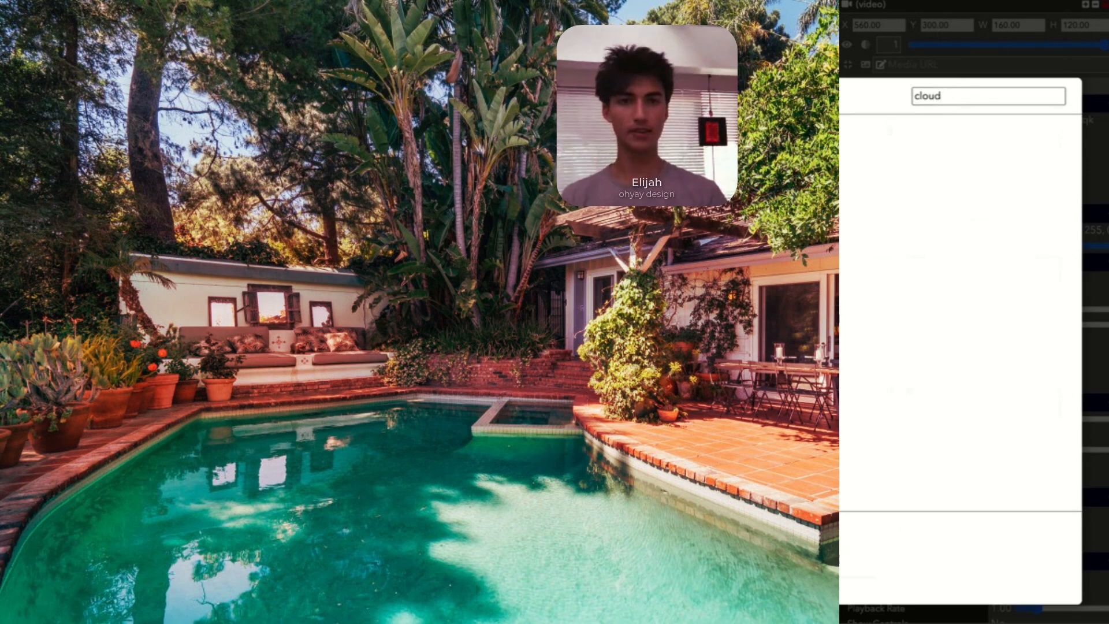
pyautogui.moveTo(801, 102); pyautogui.dragTo(1108, 140)
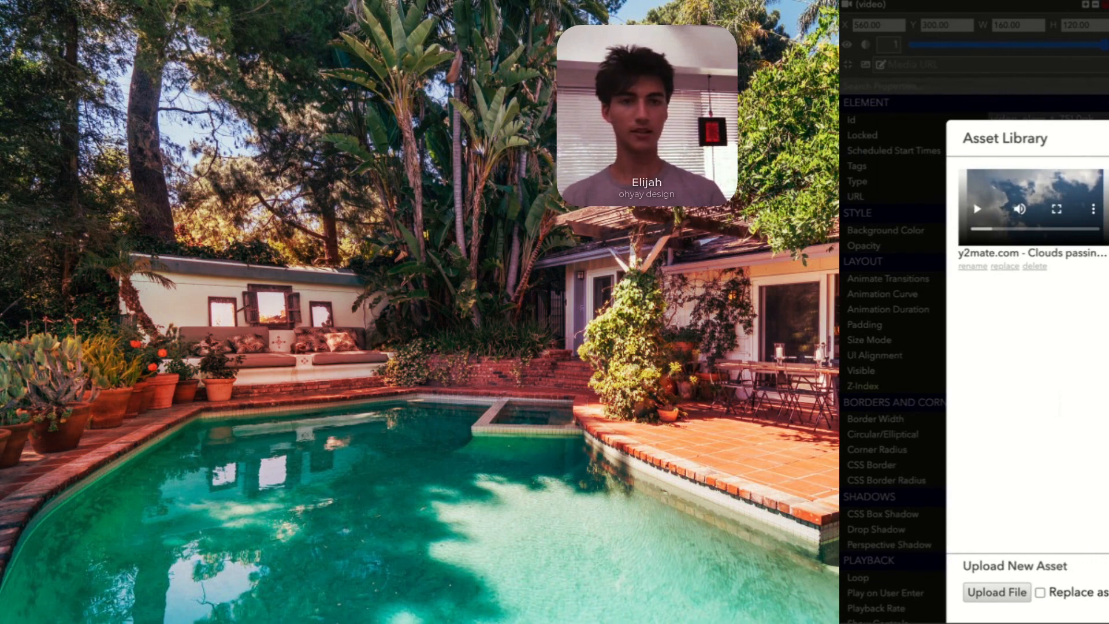
pyautogui.click(1052, 192)
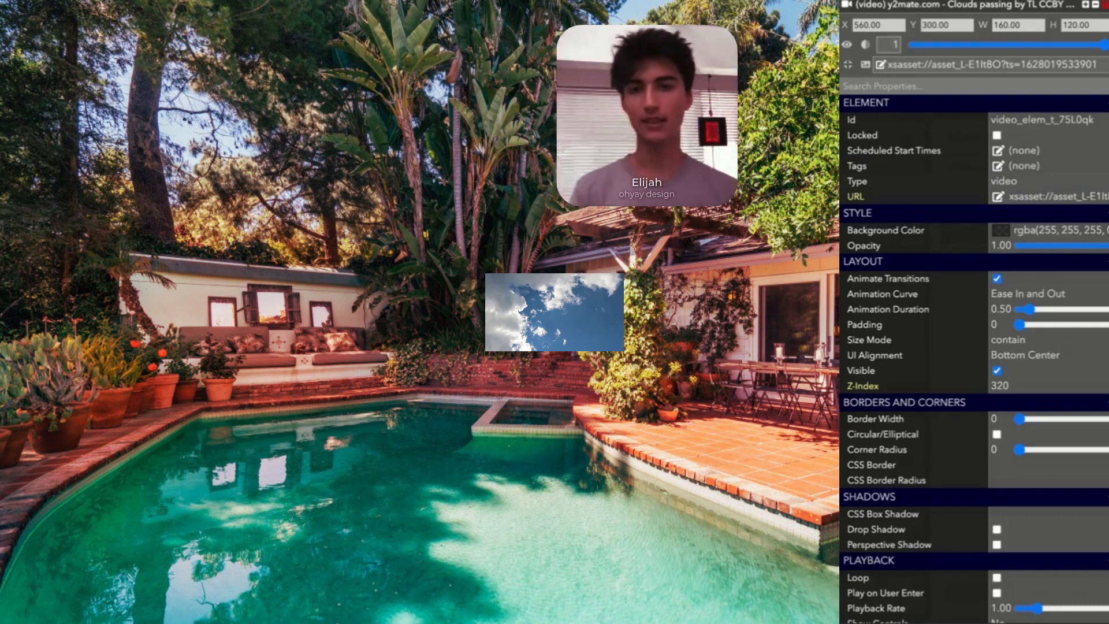
# Move the cloud video toward the room's upper-left, at about X 171, Y 170, and set its size mode to cover
pyautogui.moveTo(554, 312); pyautogui.dragTo(218, 198)
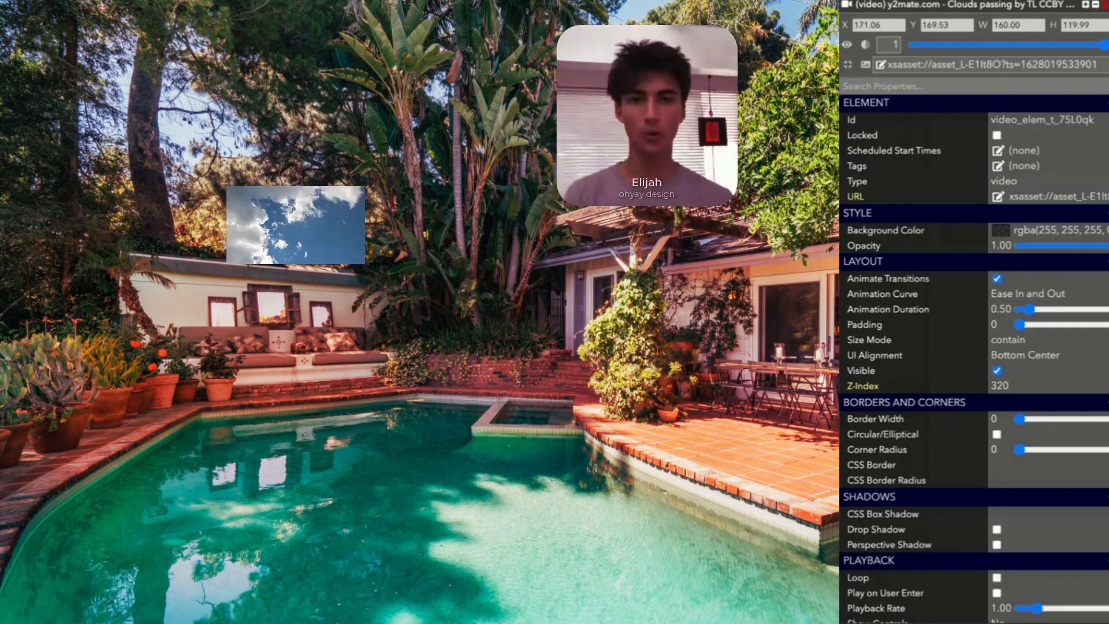
pyautogui.click(848, 66)
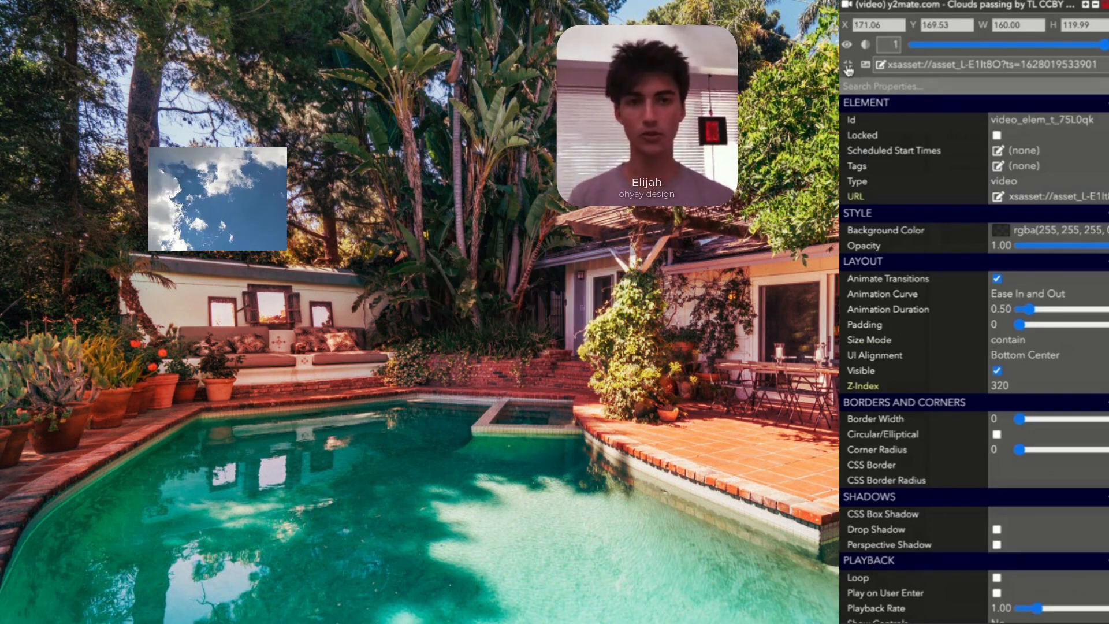
pyautogui.click(848, 67)
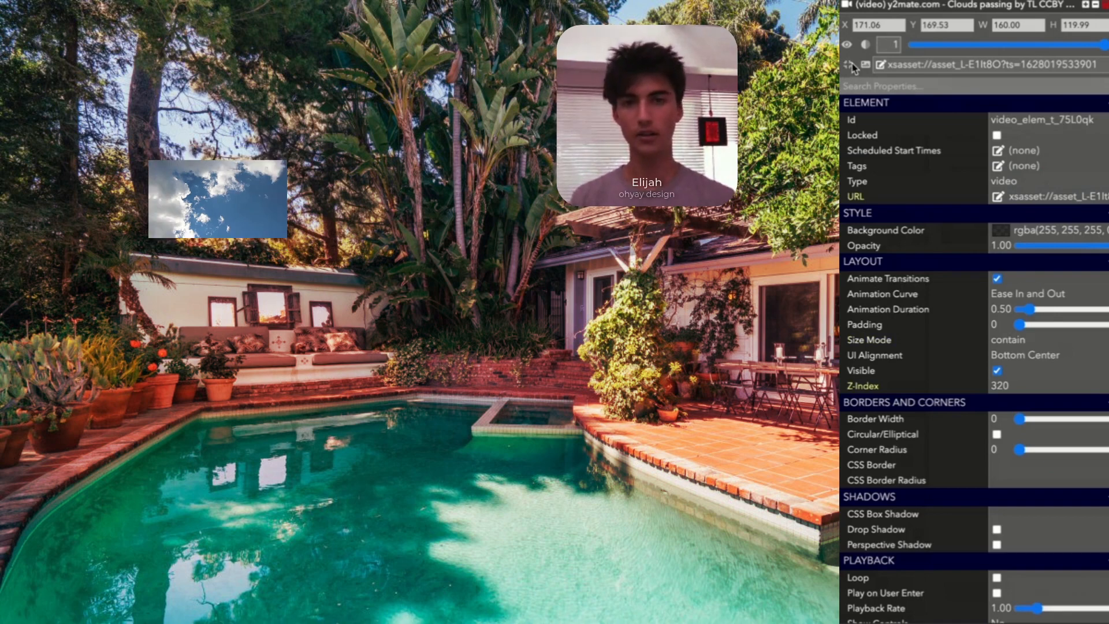
pyautogui.click(848, 65)
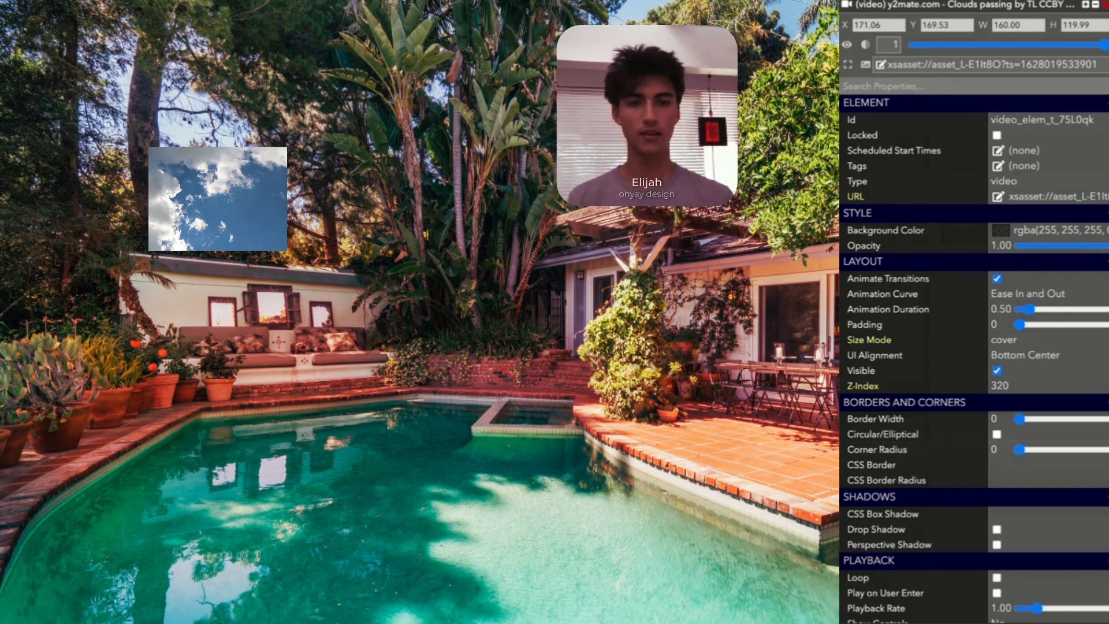
# Enlarge the cloud video to fill the whole room, about 1289 wide by 720 high
pyautogui.moveTo(287, 251); pyautogui.dragTo(1108, 623)
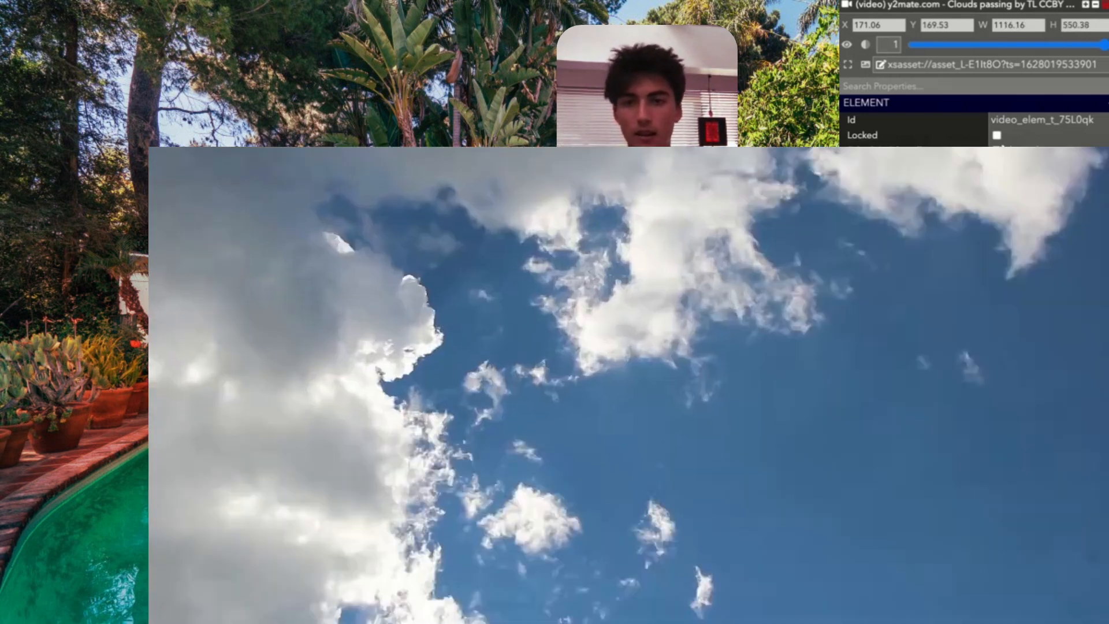
pyautogui.moveTo(148, 147); pyautogui.dragTo(0, 0)
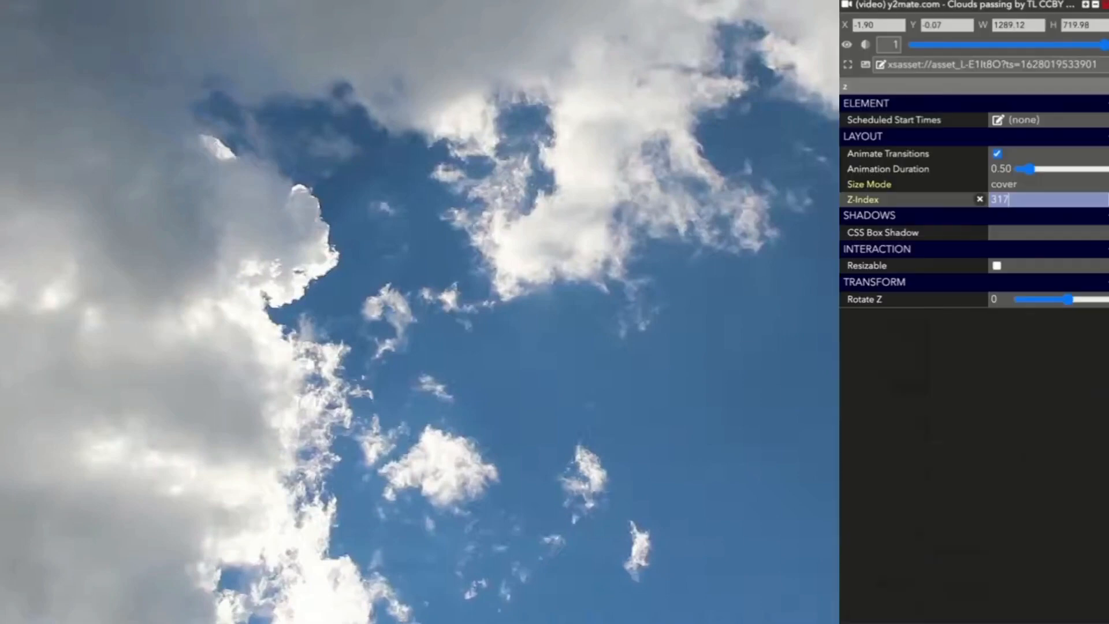
# Set the cloud video's Z-Index to 317 to place it beneath the sunset overlay, and select the sunset image
pyautogui.press('Return')
pyautogui.doubleClick(950, 86)
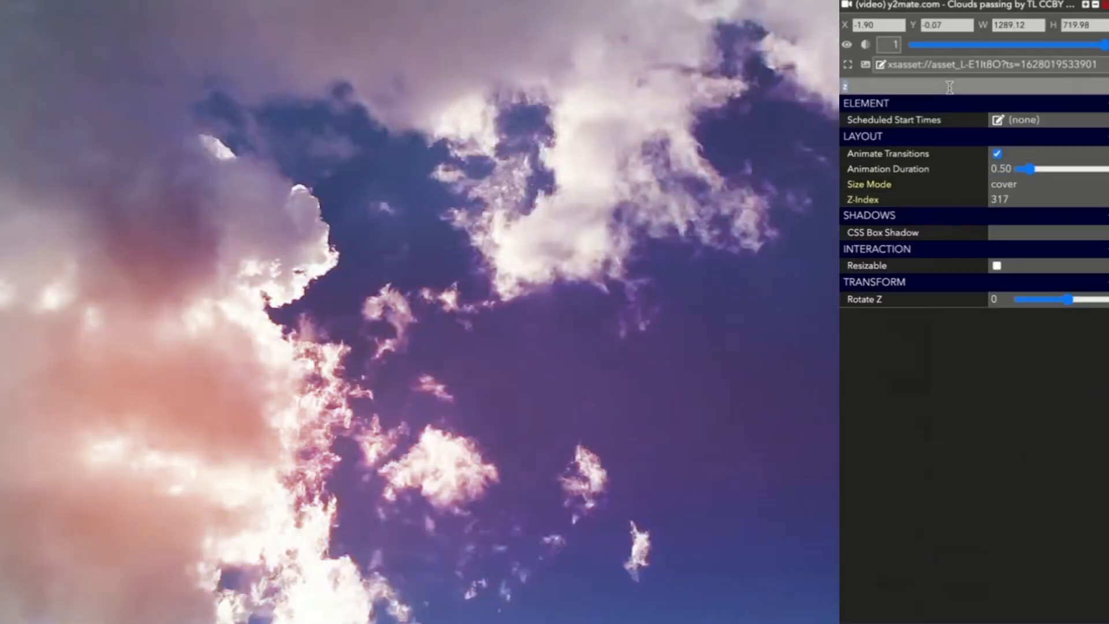
pyautogui.press('BackSpace')
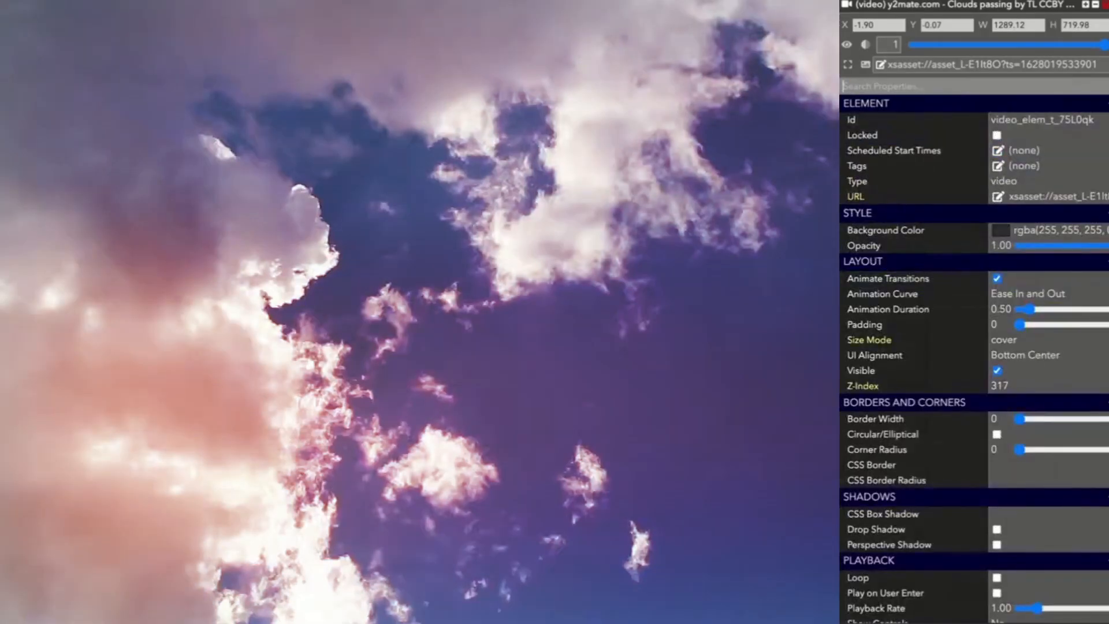
pyautogui.click(681, 242)
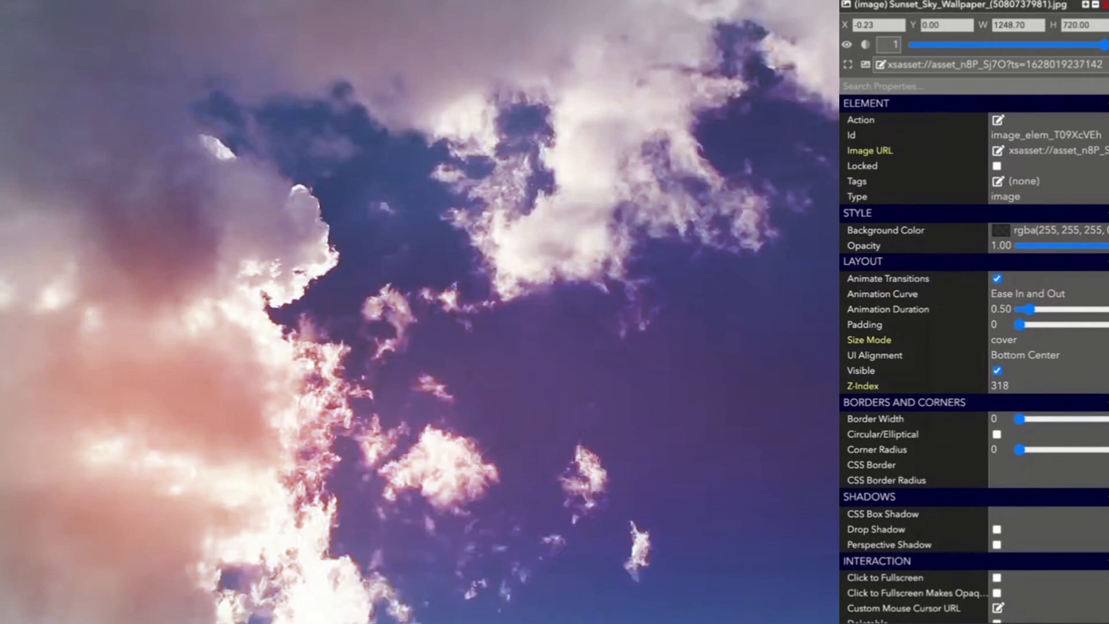
# Delete the sunset image overlay and search the room's properties for "play"
pyautogui.press('Delete')
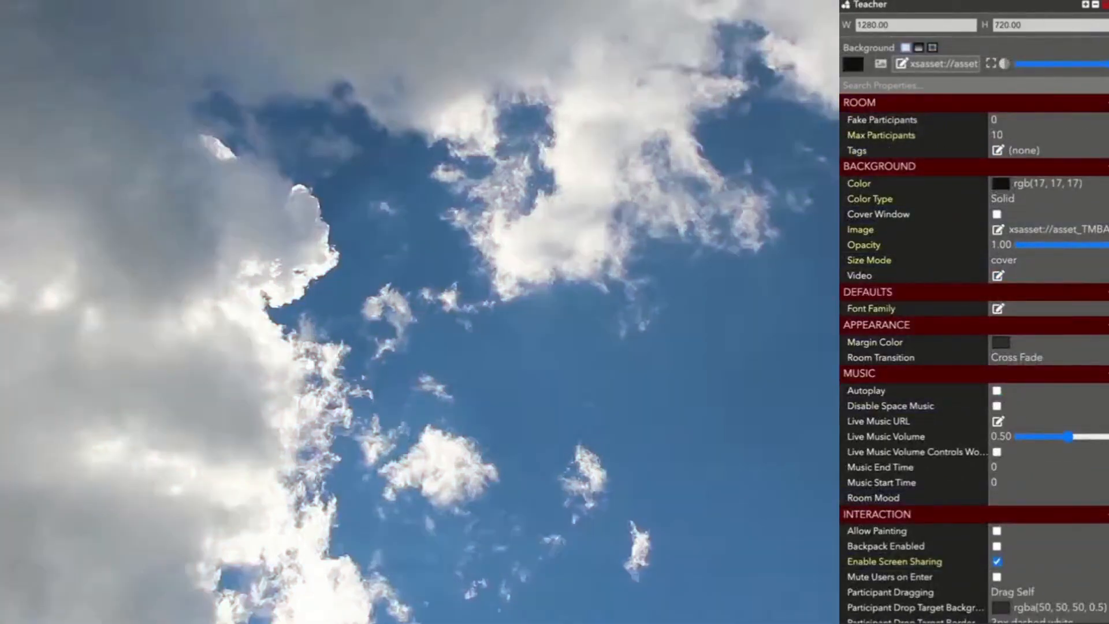
pyautogui.click(891, 85)
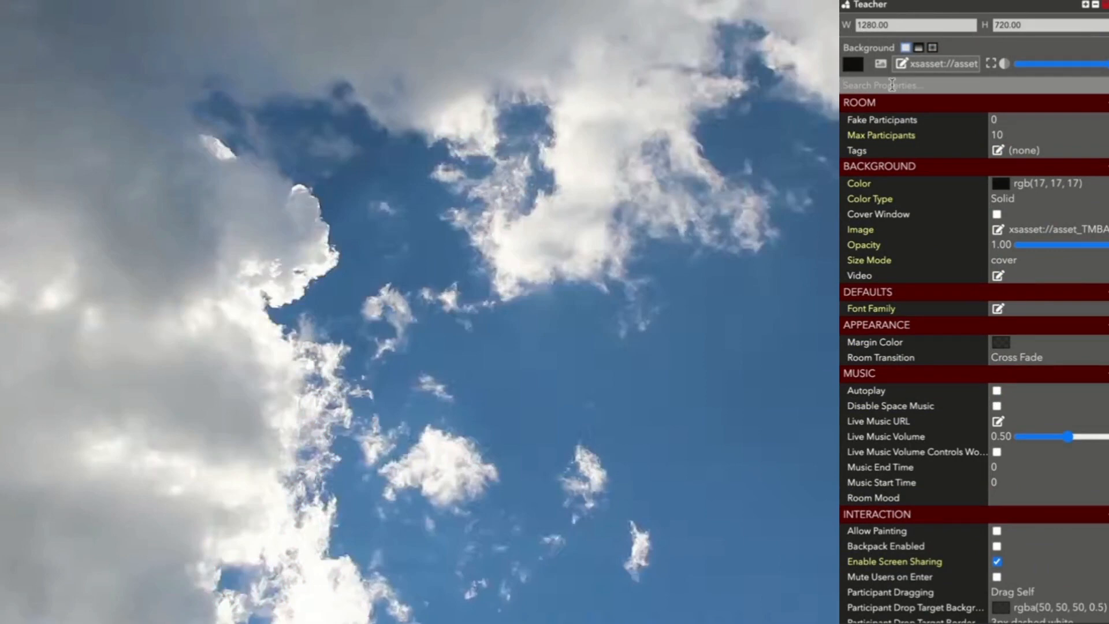
pyautogui.write('play')
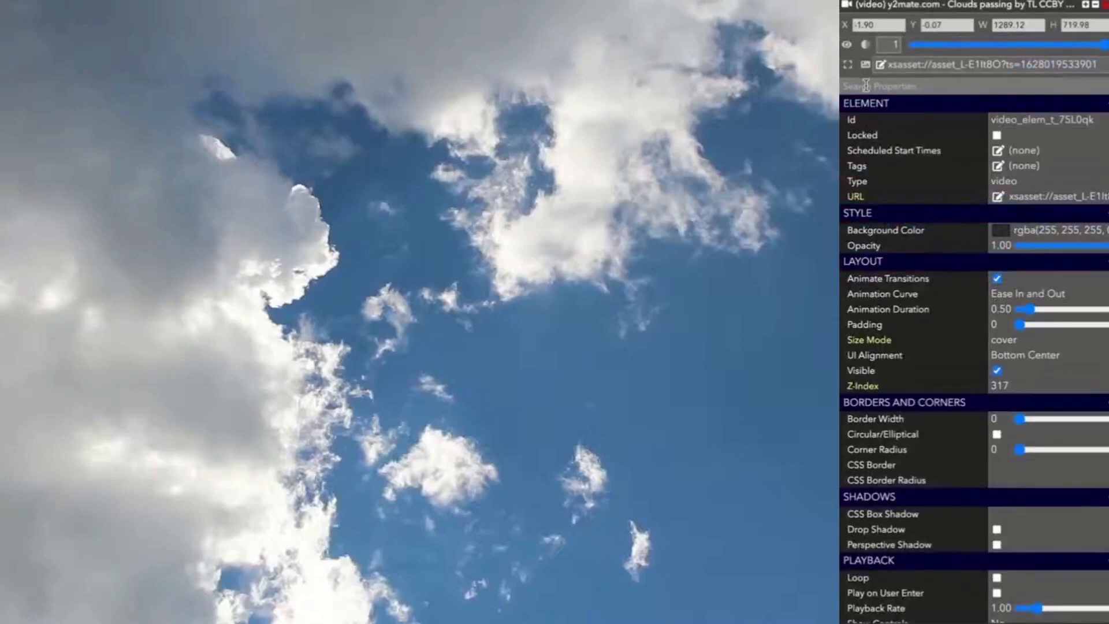
# Find the cloud video's playback properties and turn on Loop and Play on User Enter
pyautogui.click(866, 84)
pyautogui.write('play')
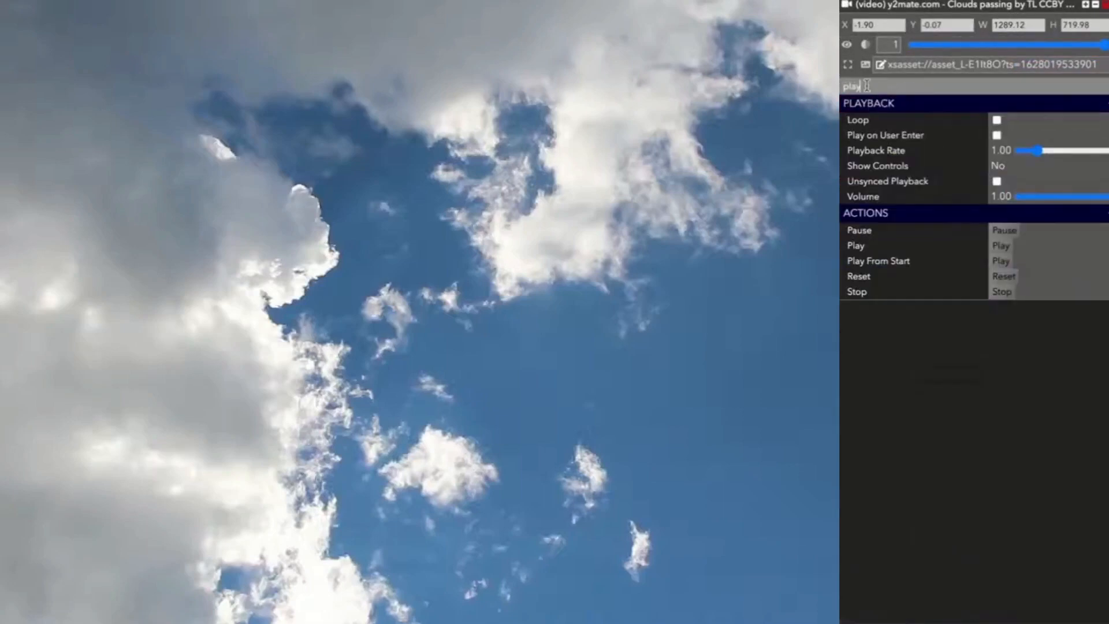
pyautogui.click(997, 120)
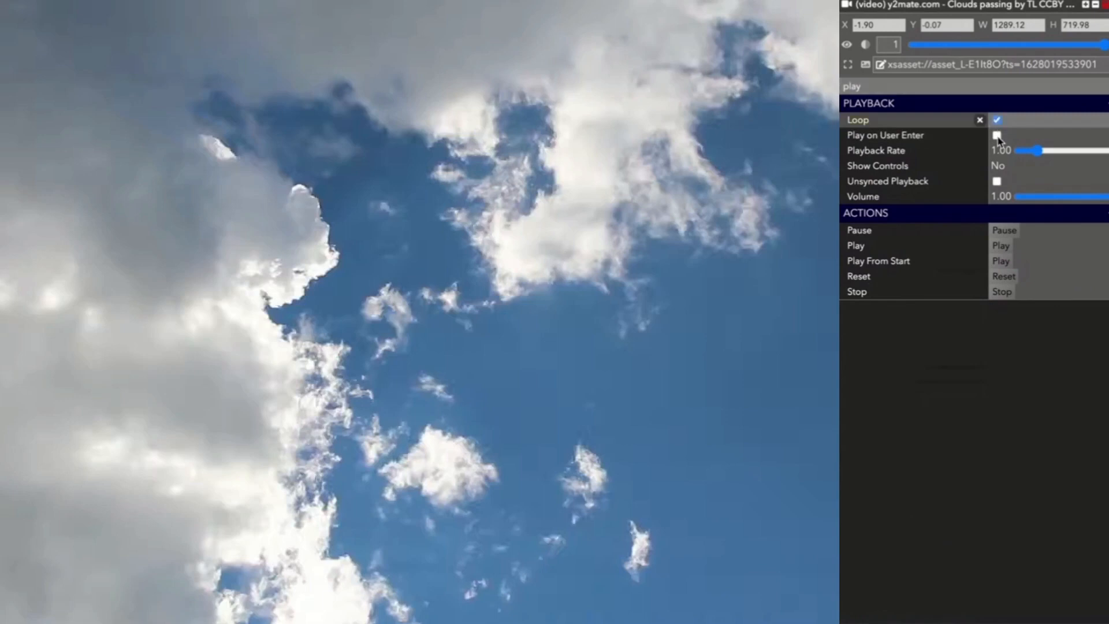
pyautogui.click(997, 135)
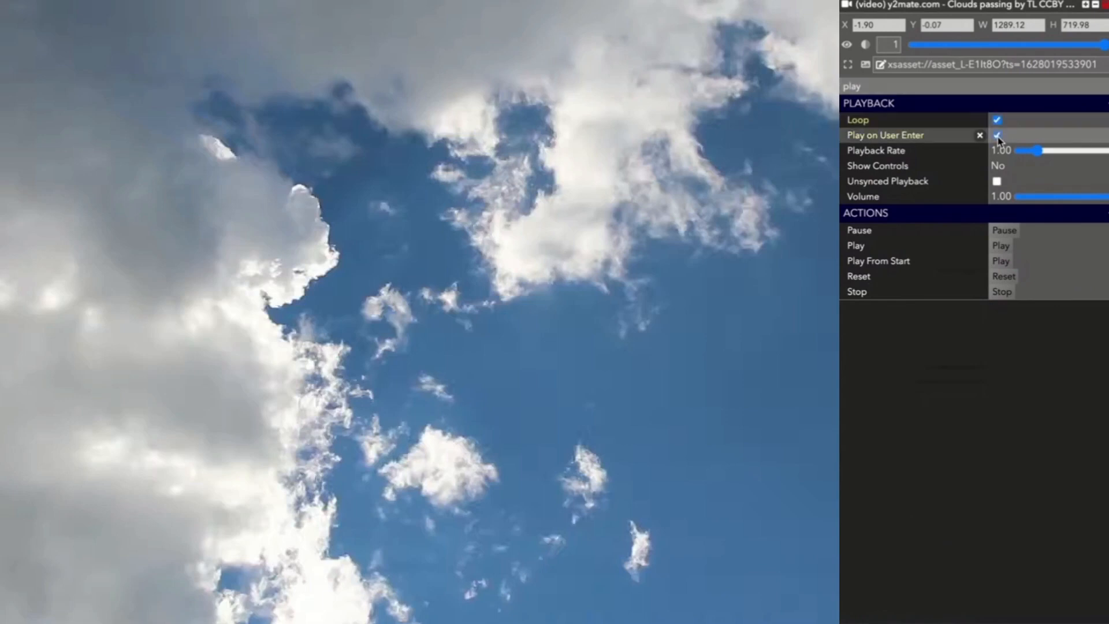
# Search the cloud video's properties for "blur" and set its Blur filter to 8
pyautogui.doubleClick(890, 85)
pyautogui.press('BackSpace')
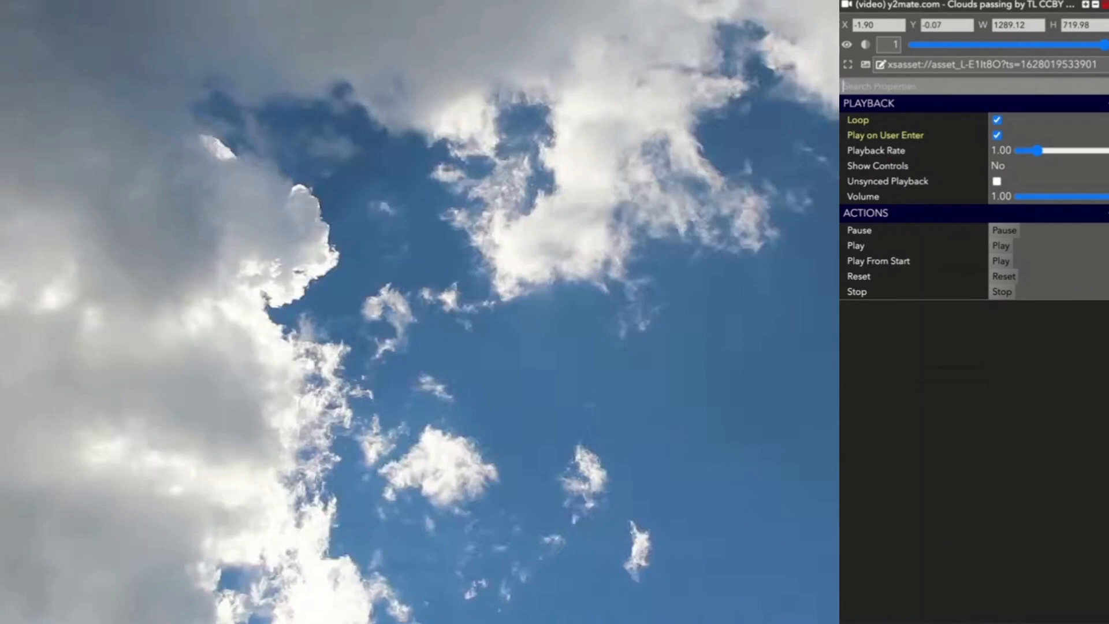
pyautogui.write('blur')
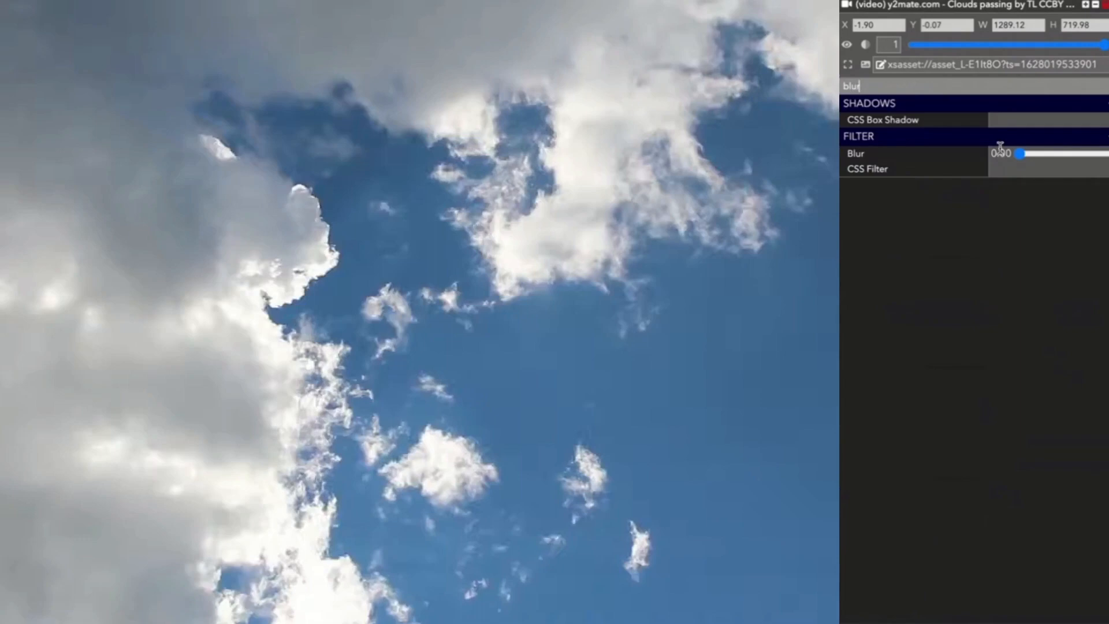
pyautogui.click(999, 152)
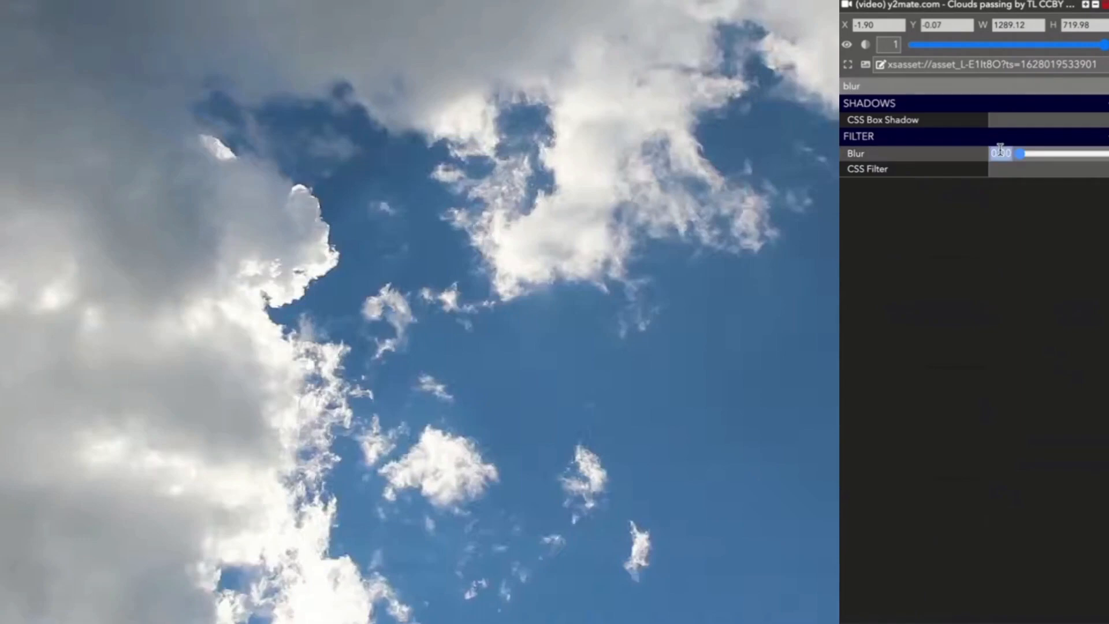
pyautogui.write('8')
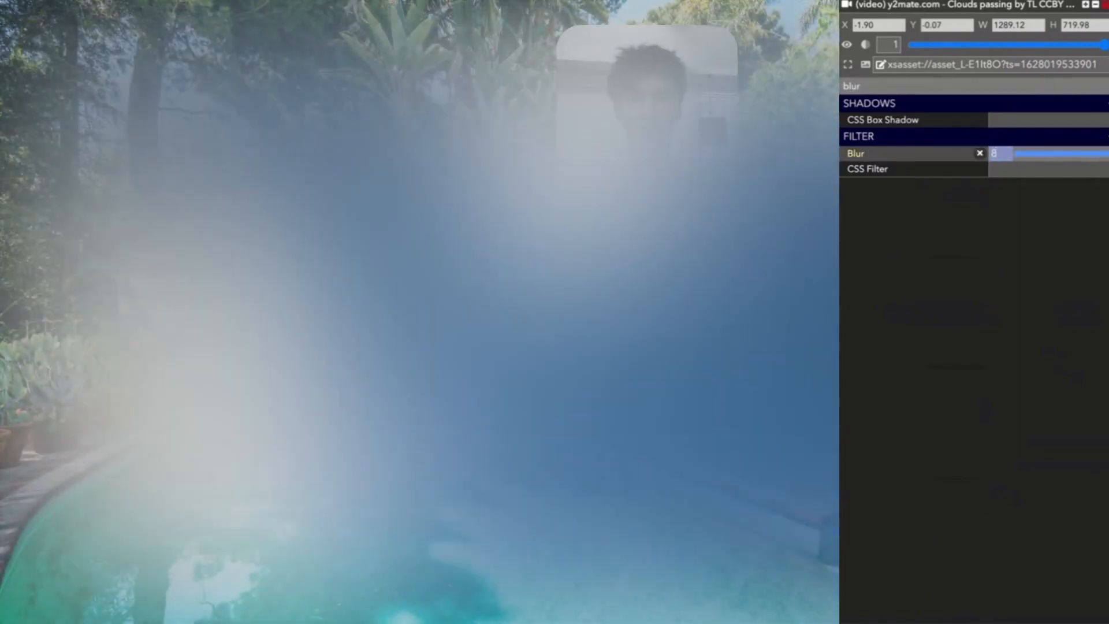
# Find the cloud video's Mix Blend Mode property and set it to Overlay
pyautogui.click(889, 86)
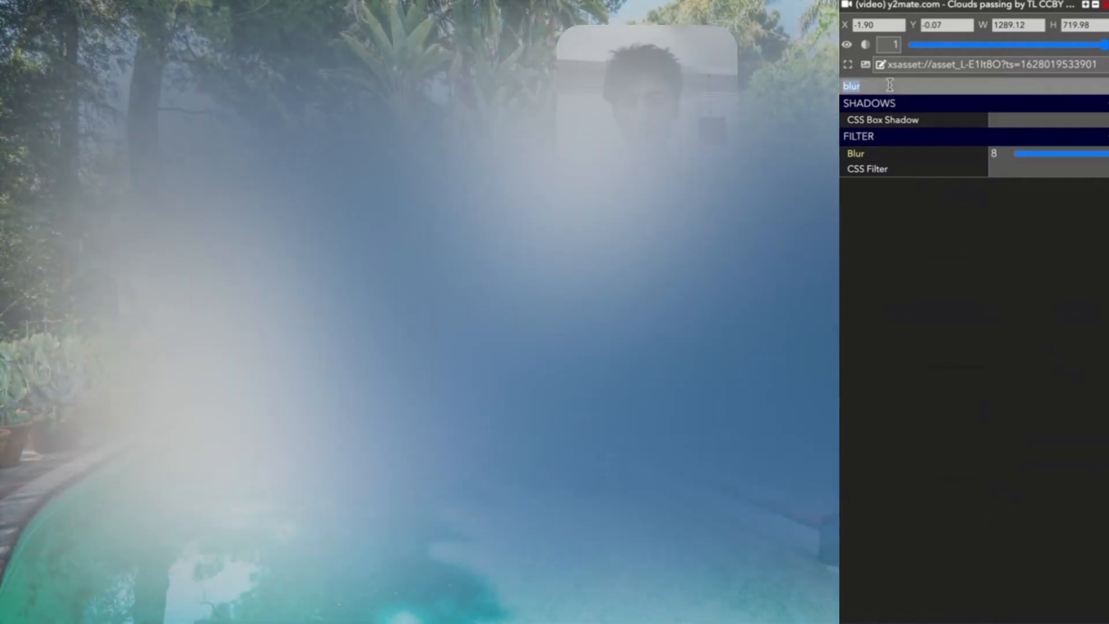
pyautogui.write('mix')
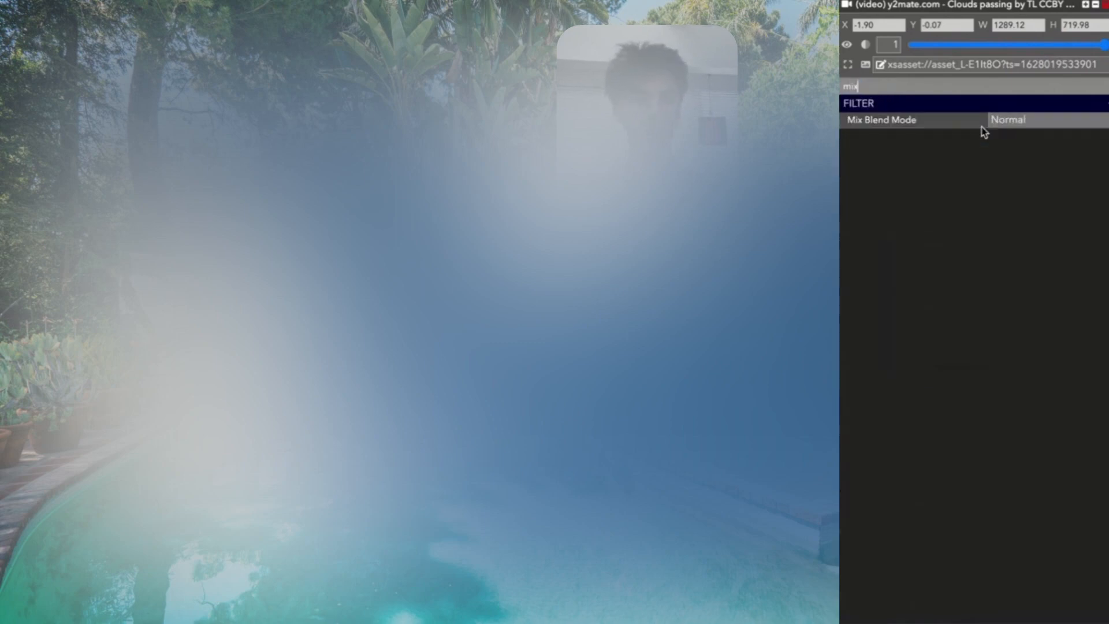
pyautogui.click(1021, 124)
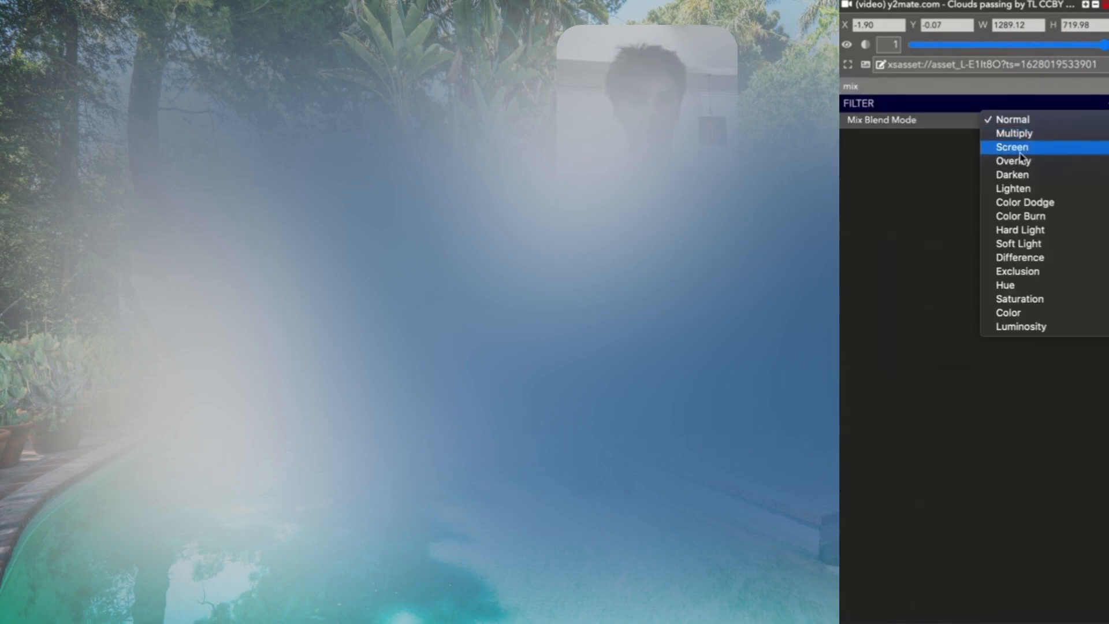
pyautogui.click(1020, 161)
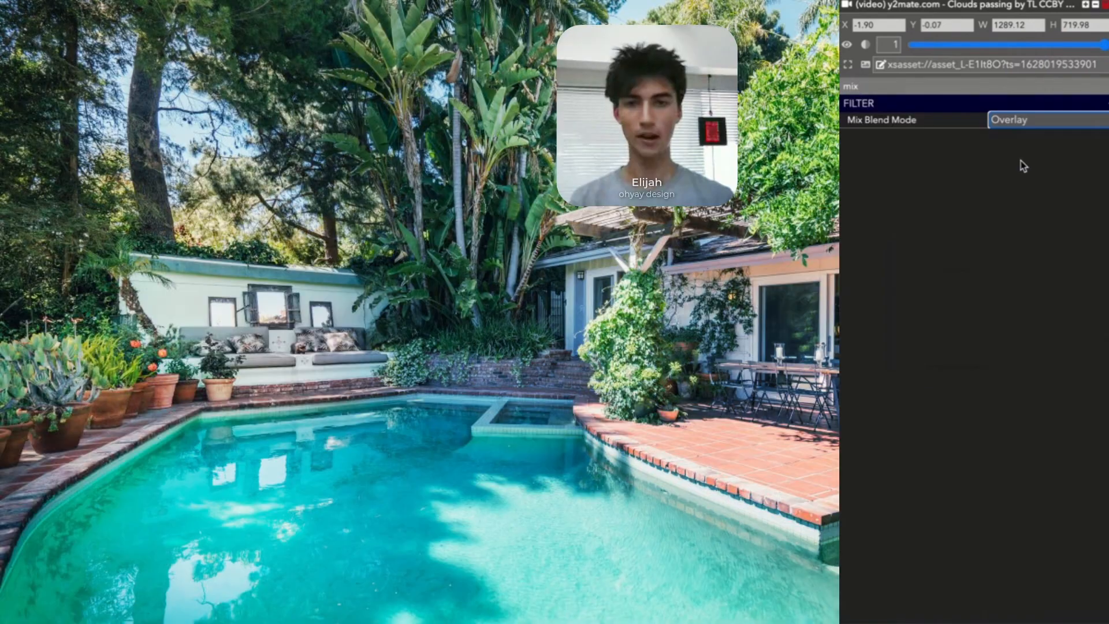
# Try the Screen and Multiply blend modes on the cloud video, and return it to Overlay
pyautogui.click(1022, 120)
pyautogui.click(1023, 109)
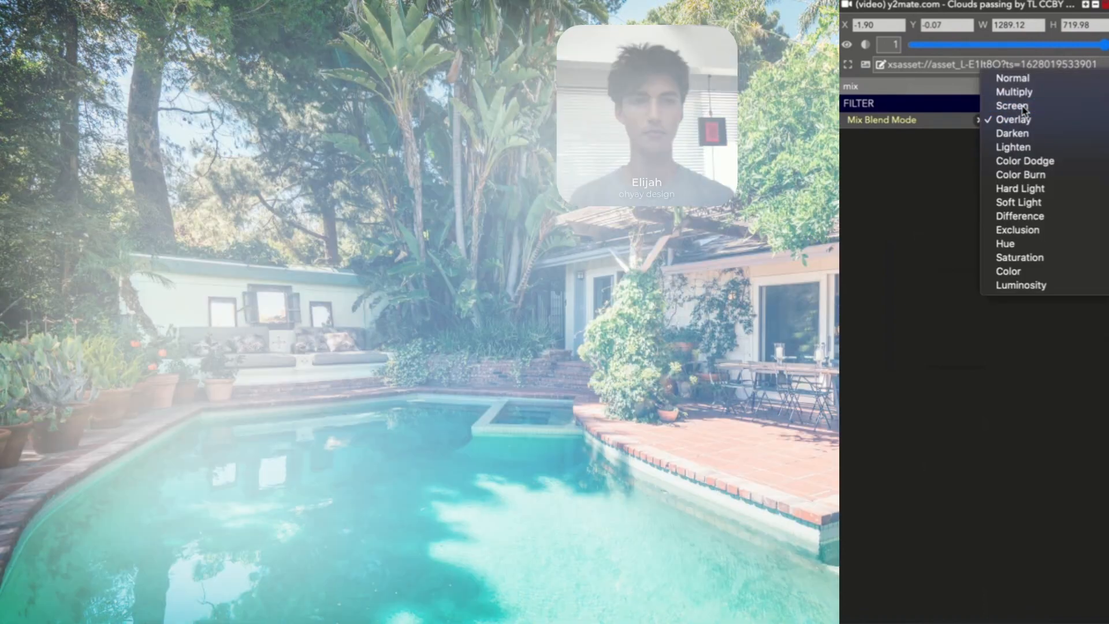
pyautogui.click(1021, 118)
pyautogui.click(1021, 110)
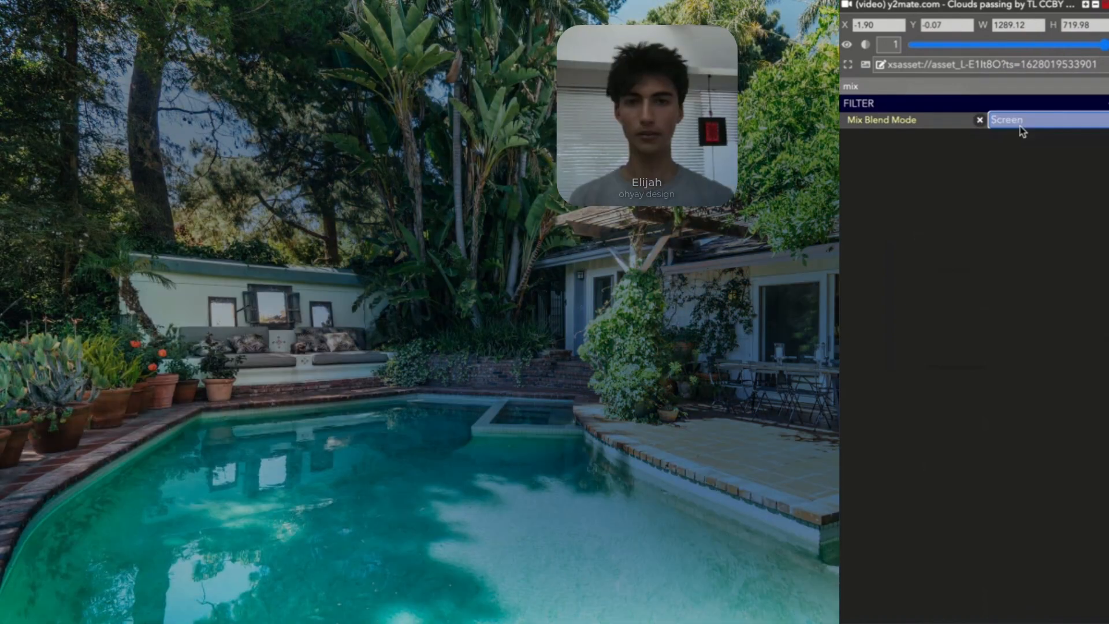
pyautogui.click(1022, 122)
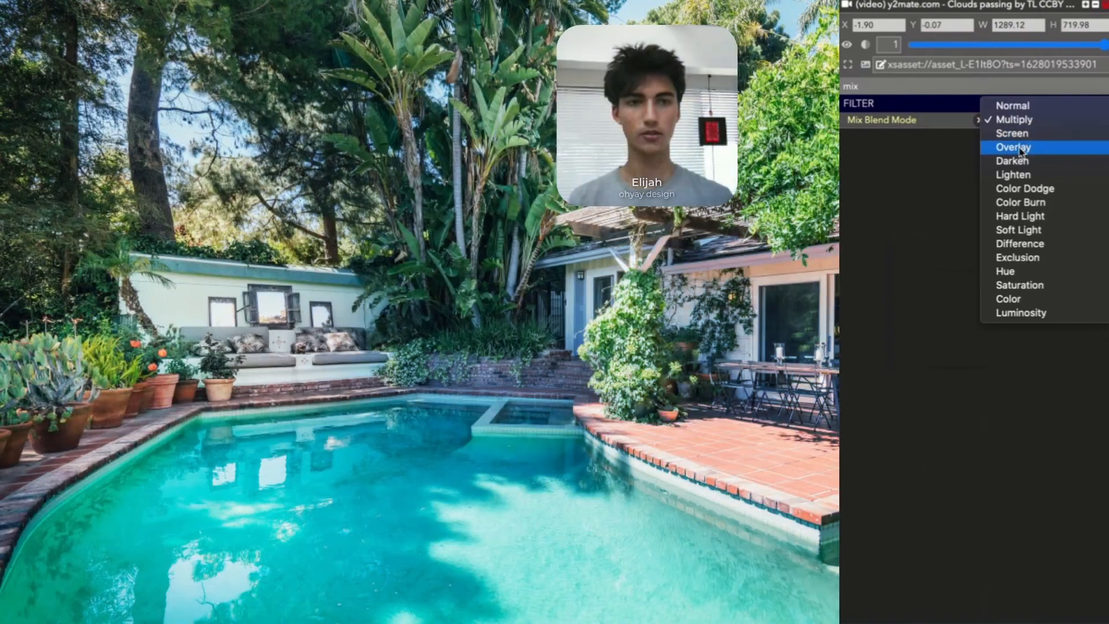
# Clear the property search and start playback of the cloud video with its Play action
pyautogui.click(945, 109)
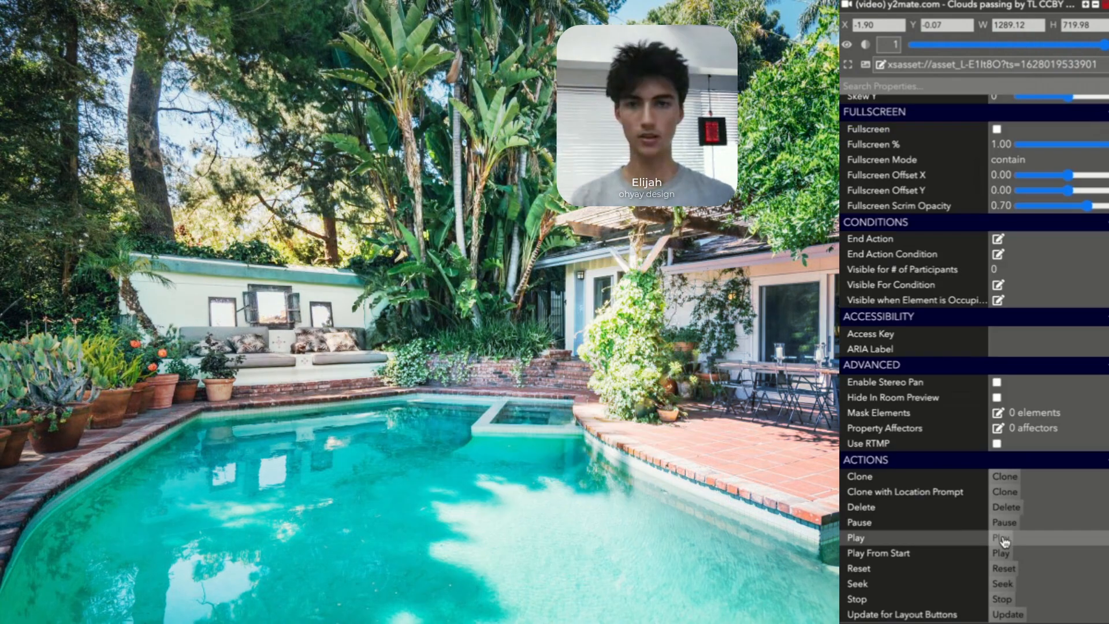
pyautogui.click(1003, 540)
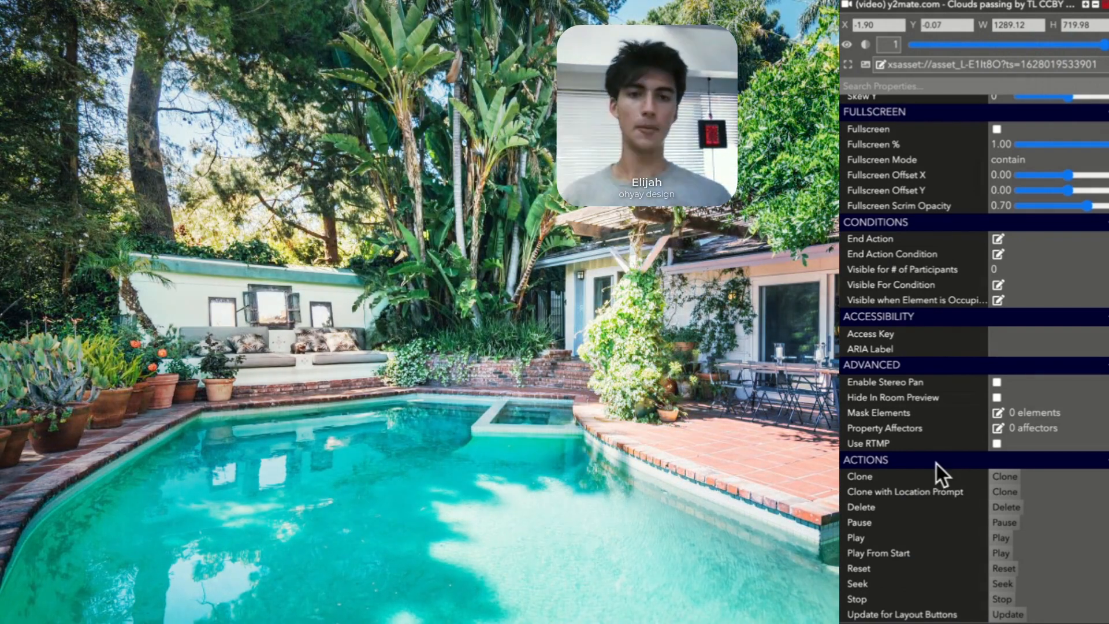
# Adjust the cloud video's filters to Contrast 1.72, Levels - Blue 2.16 and Levels - Green 0.49
pyautogui.scroll(8, 937, 465)
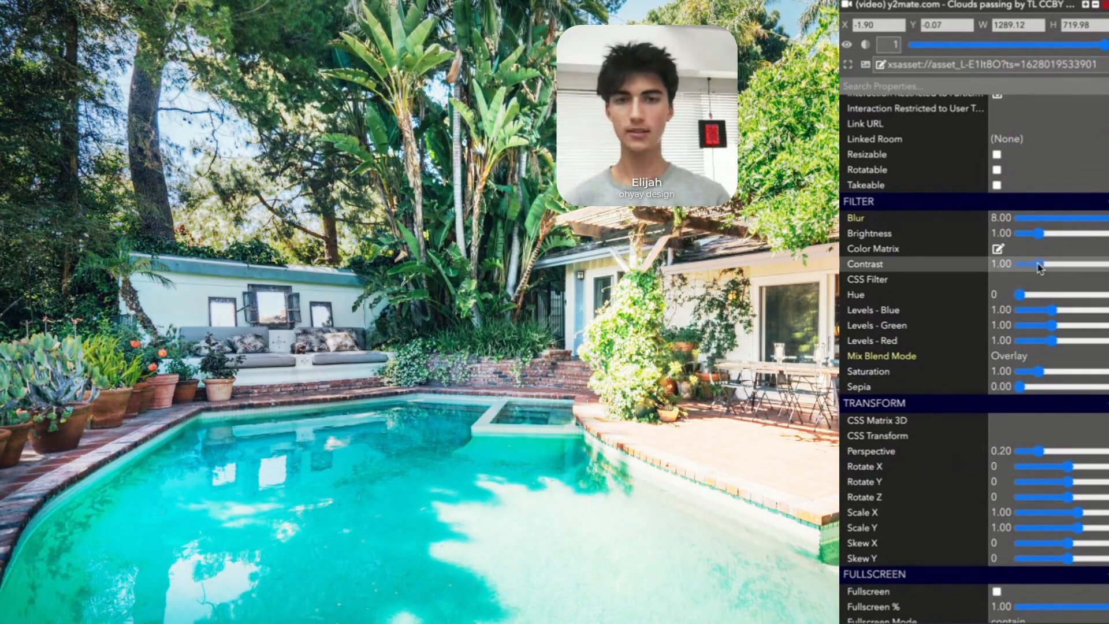
pyautogui.scroll(-1, 1041, 265)
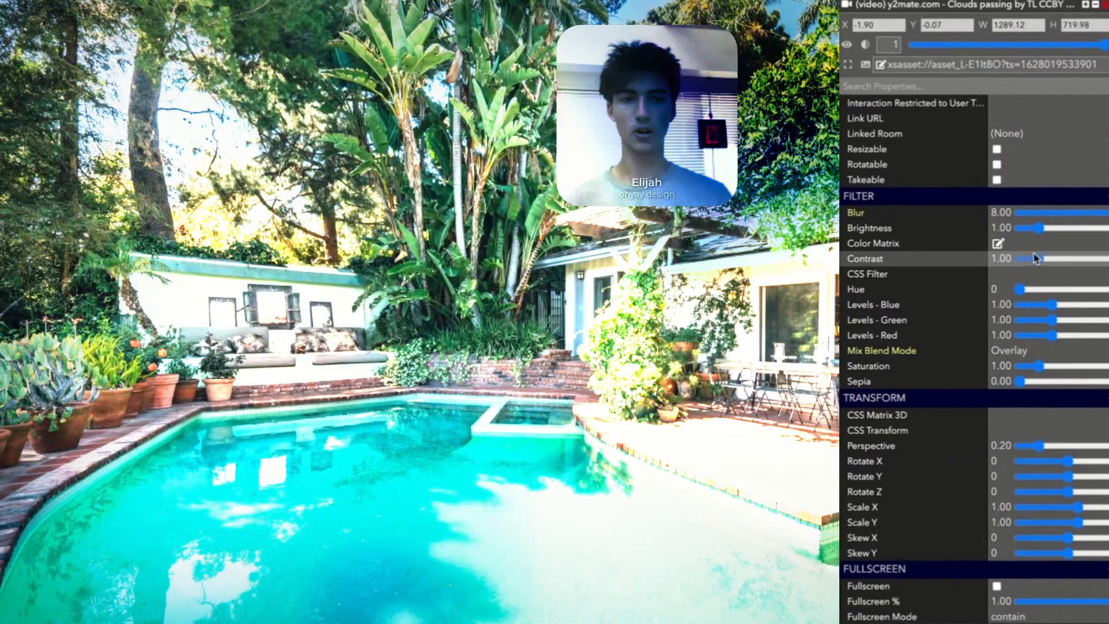
pyautogui.moveTo(1039, 261); pyautogui.dragTo(1054, 258)
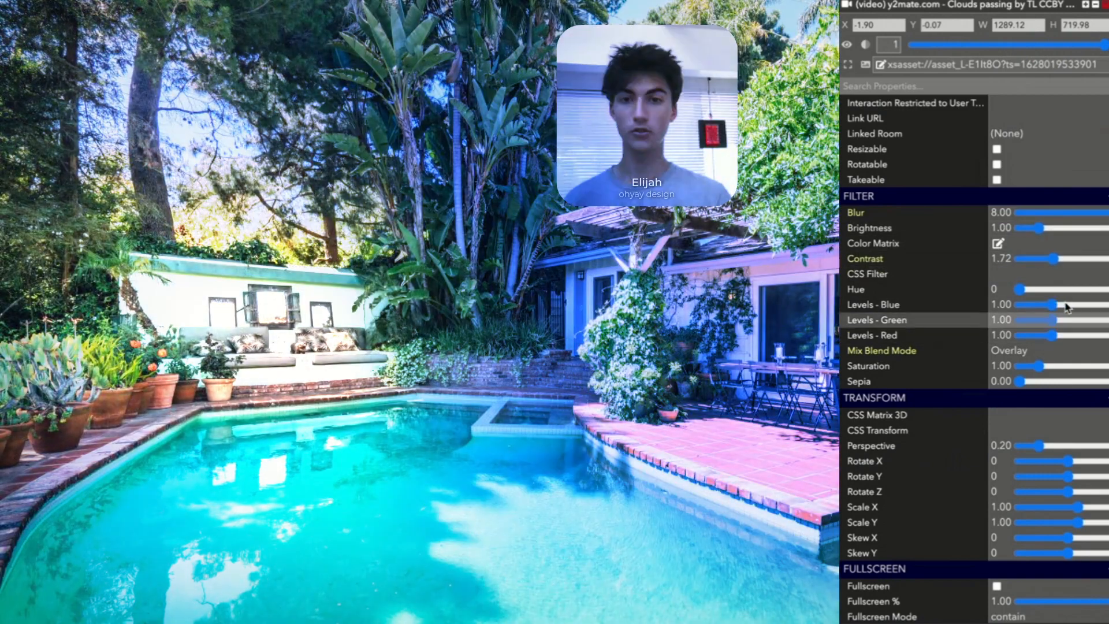
pyautogui.moveTo(1067, 306); pyautogui.dragTo(1035, 323)
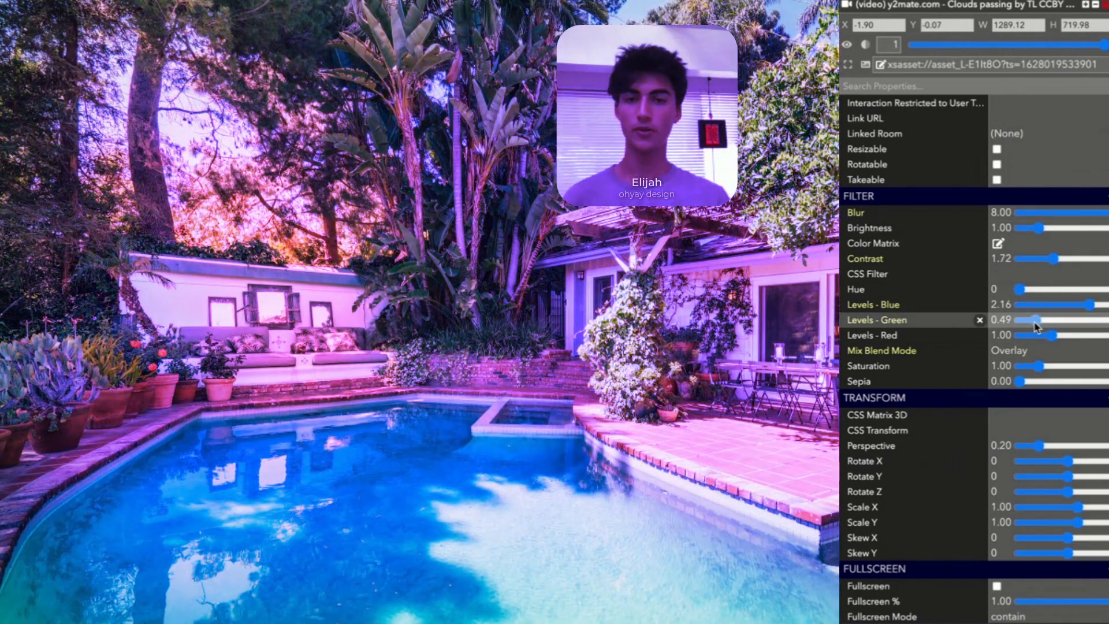
pyautogui.scroll(-1, 1068, 306)
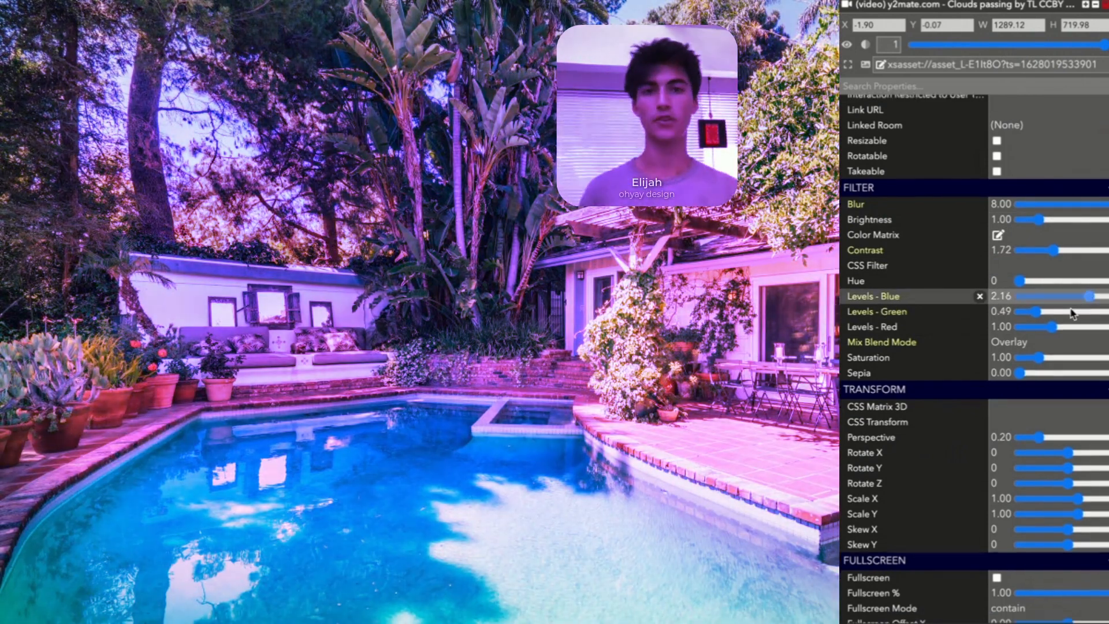